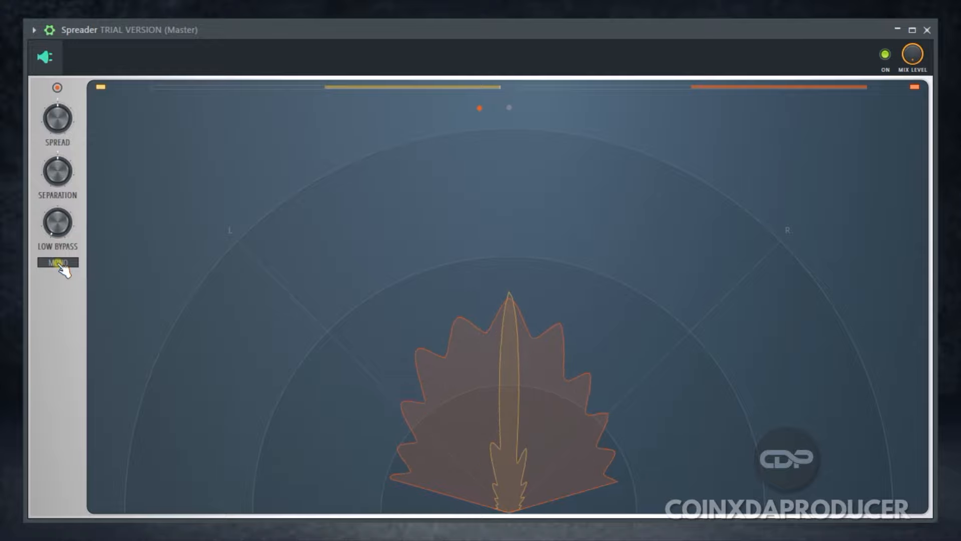
{"action": "left_click", "coordinate": [58, 263]}
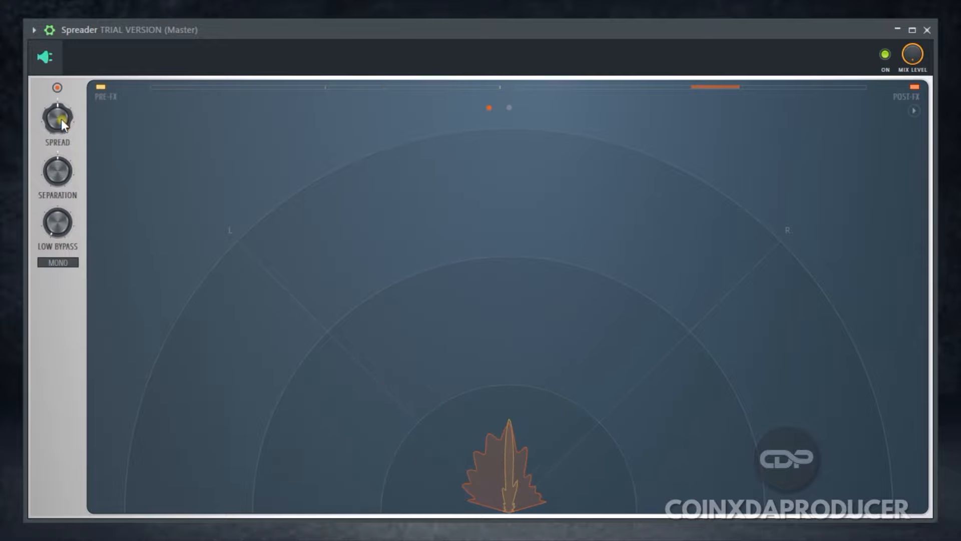
Toggle Mono in the Spreader effect, try a wider Spread, and reset the Spread knob to its default
{"action": "left_click_drag", "start_coordinate": [61, 119], "coordinate": [61, 90]}
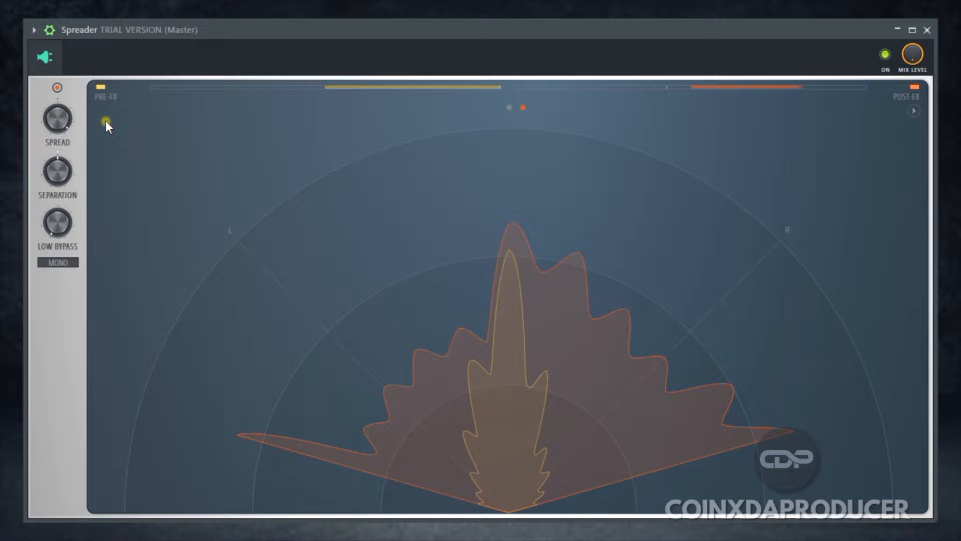
{"action": "right_click", "coordinate": [58, 120]}
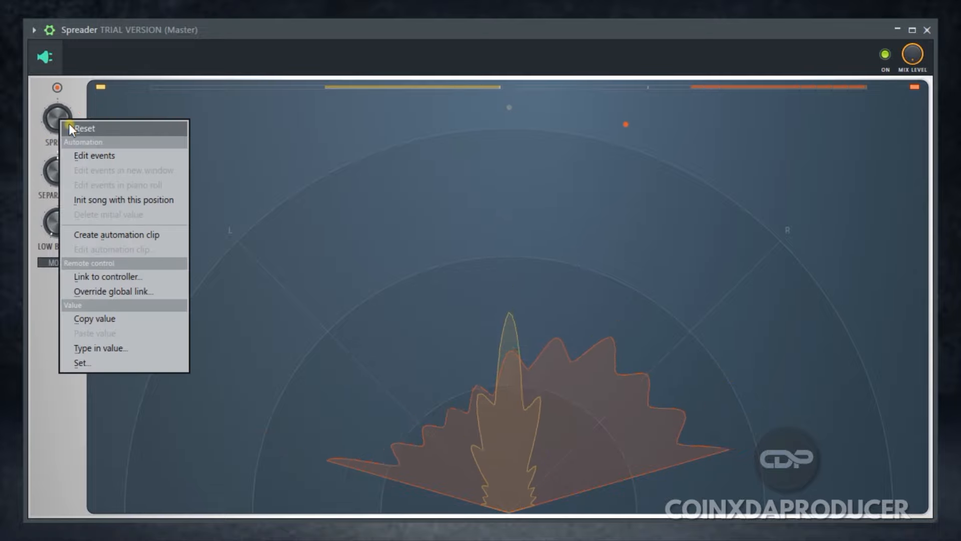
{"action": "left_click", "coordinate": [70, 126]}
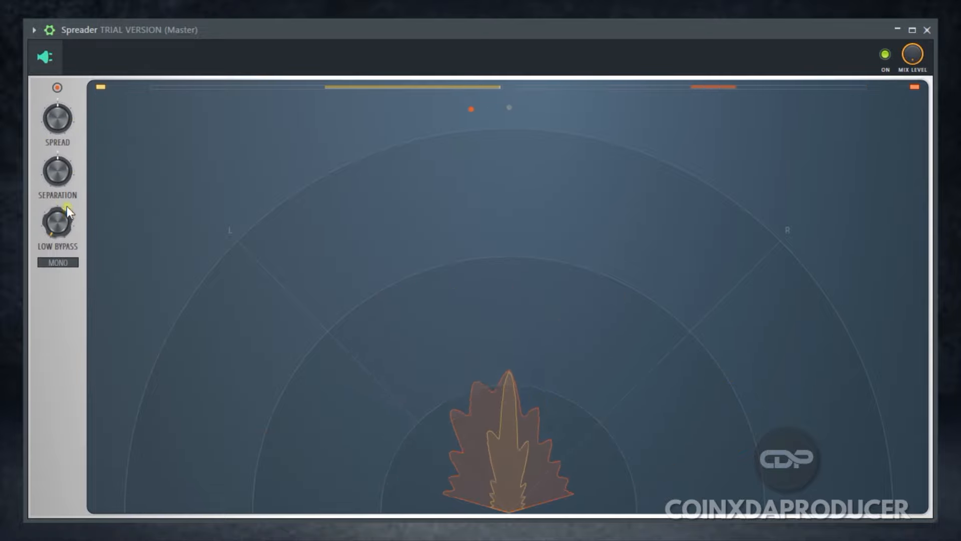
Widen the stereo image with high Spread and Separation, and set Low Bypass to a low-to-moderate level
{"action": "left_click_drag", "start_coordinate": [58, 122], "coordinate": [58, 60]}
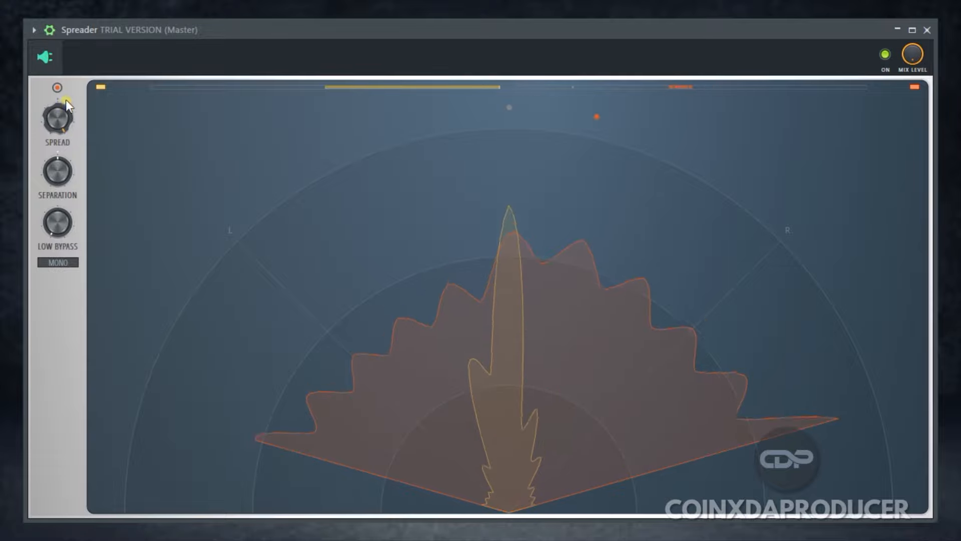
{"action": "left_click_drag", "start_coordinate": [59, 225], "coordinate": [59, 115]}
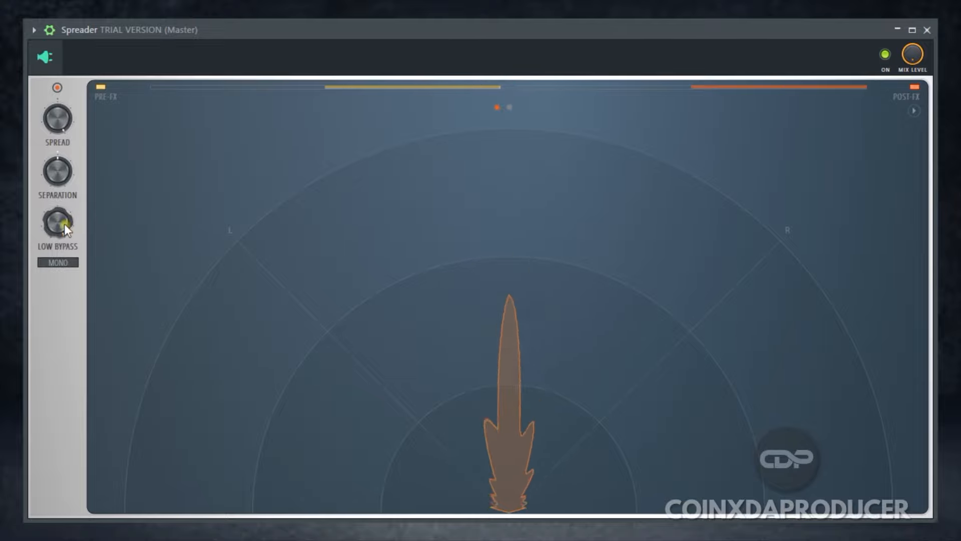
{"action": "left_click_drag", "start_coordinate": [64, 224], "coordinate": [59, 263]}
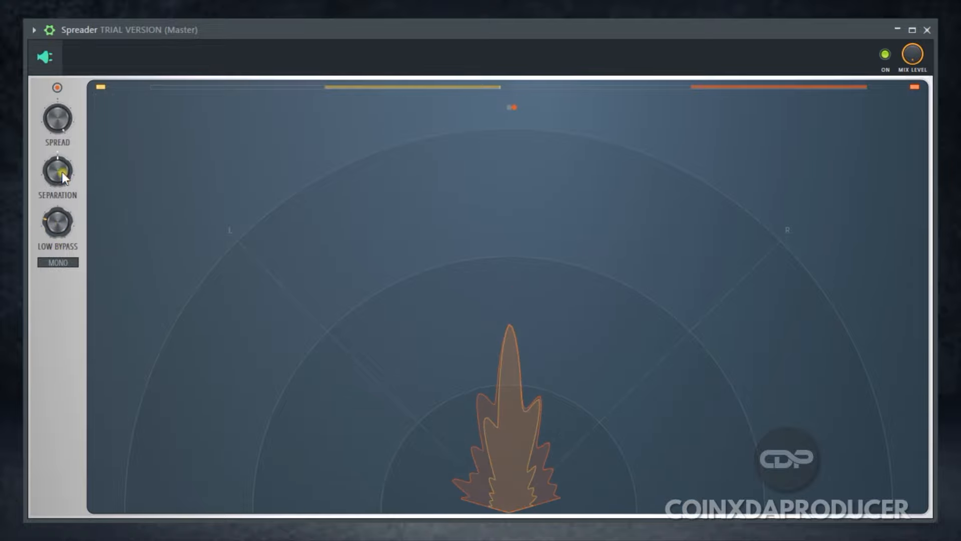
{"action": "mouse_move", "coordinate": [60, 172]}
{"action": "left_mouse_down"}
{"action": "mouse_move", "coordinate": [60, 137]}
{"action": "mouse_move", "coordinate": [64, 167]}
{"action": "left_mouse_up"}
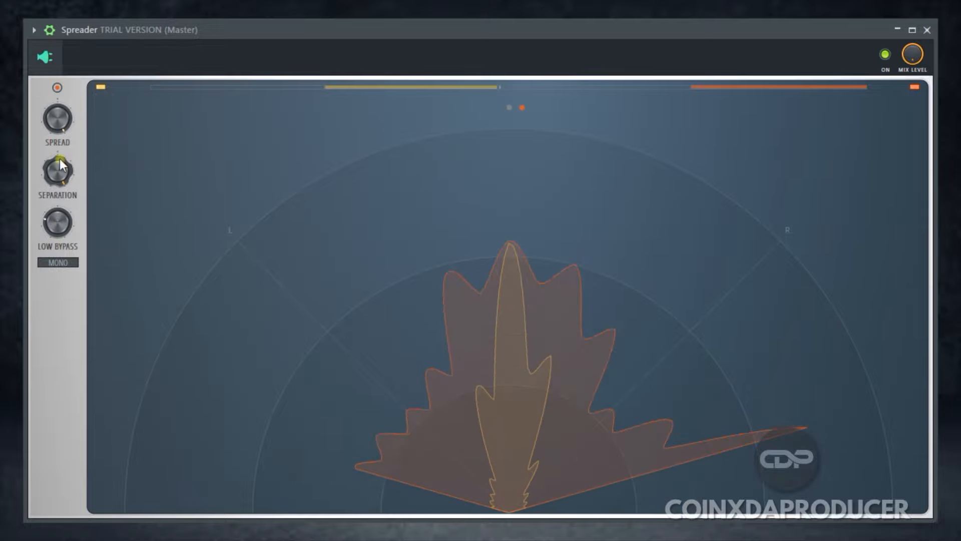
{"action": "left_click", "coordinate": [58, 88]}
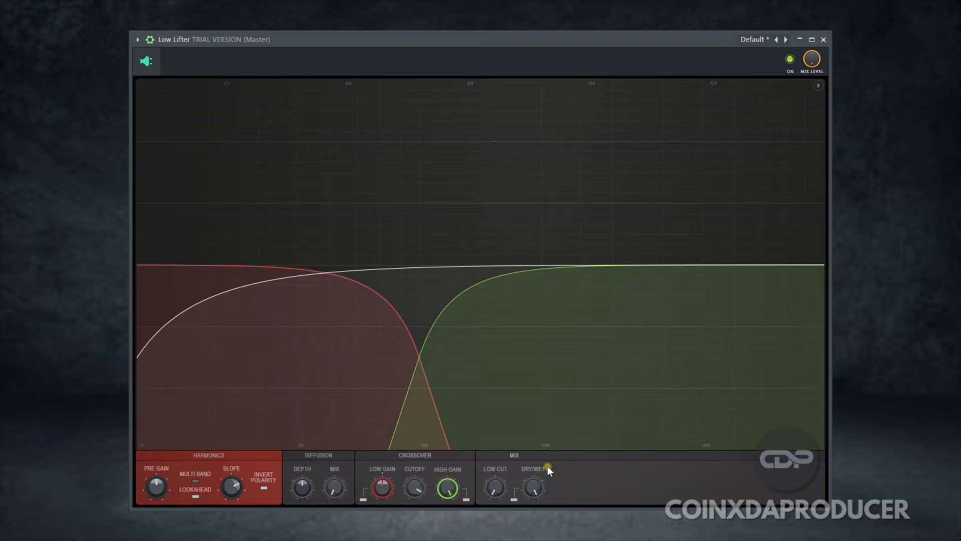
With playback running in Low Lifter, turn on Invert Polarity for the harmonics and enable the crossover's low band
{"action": "key", "text": "space"}
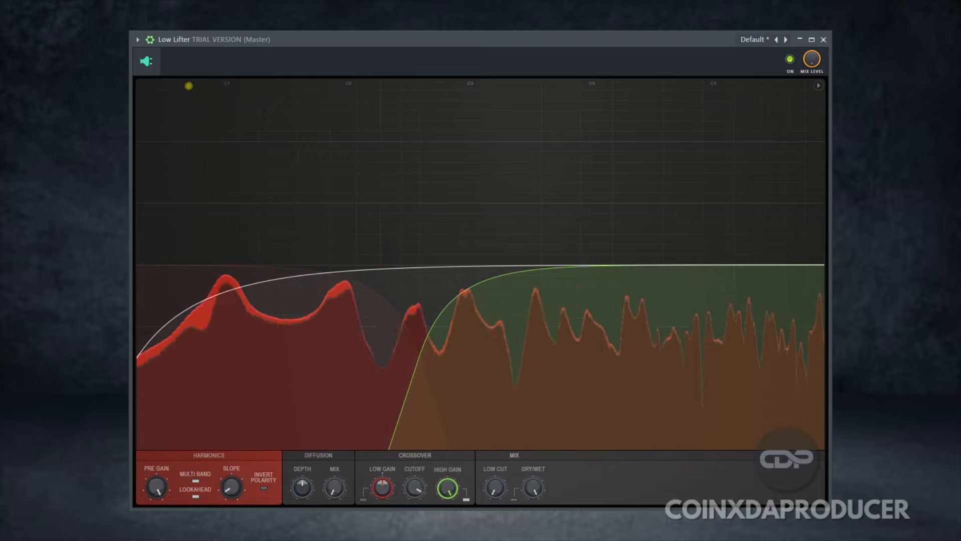
{"action": "left_click", "coordinate": [264, 488]}
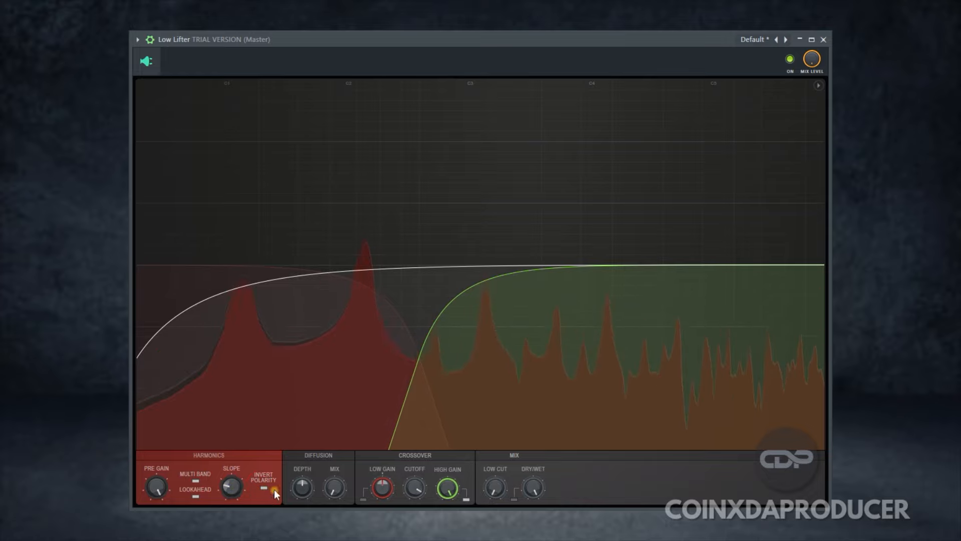
{"action": "left_click", "coordinate": [364, 500]}
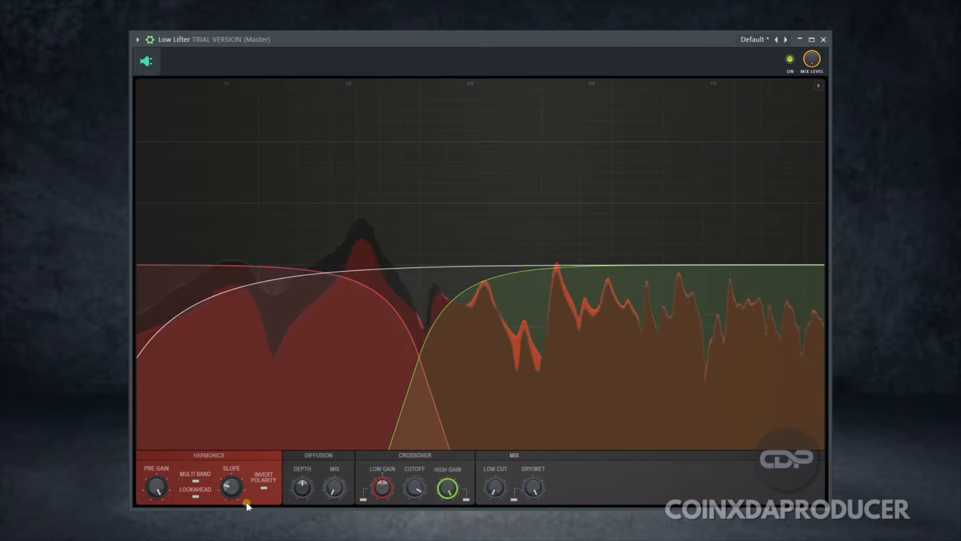
Sweep the harmonics Slope from its maximum down to a low setting and raise it slightly
{"action": "left_click_drag", "start_coordinate": [229, 487], "coordinate": [209, 249]}
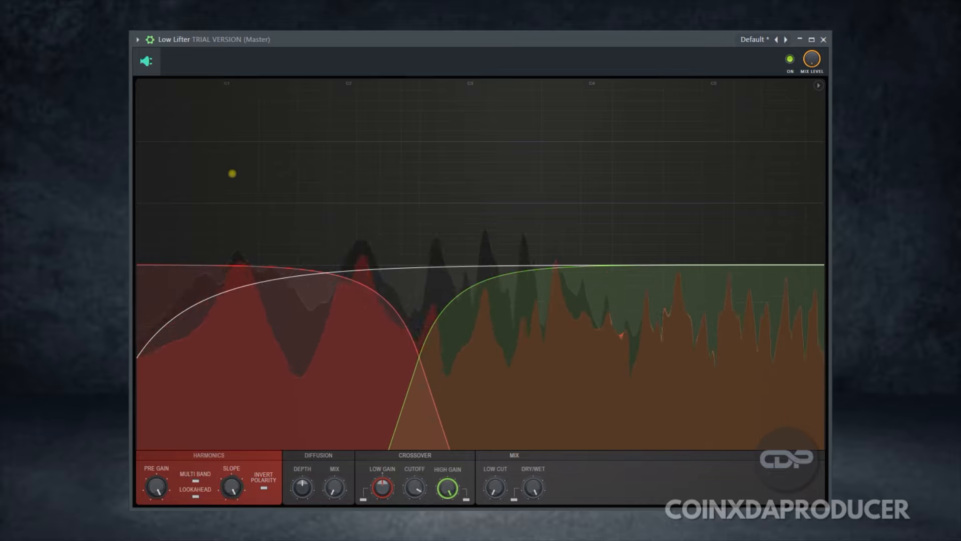
{"action": "left_click_drag", "start_coordinate": [234, 184], "coordinate": [220, 260]}
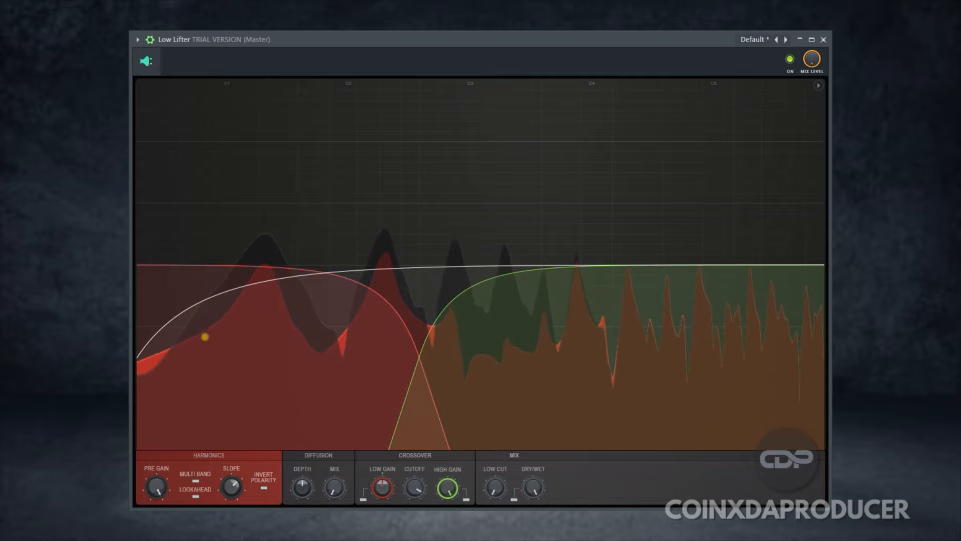
{"action": "left_click_drag", "start_coordinate": [204, 336], "coordinate": [181, 440]}
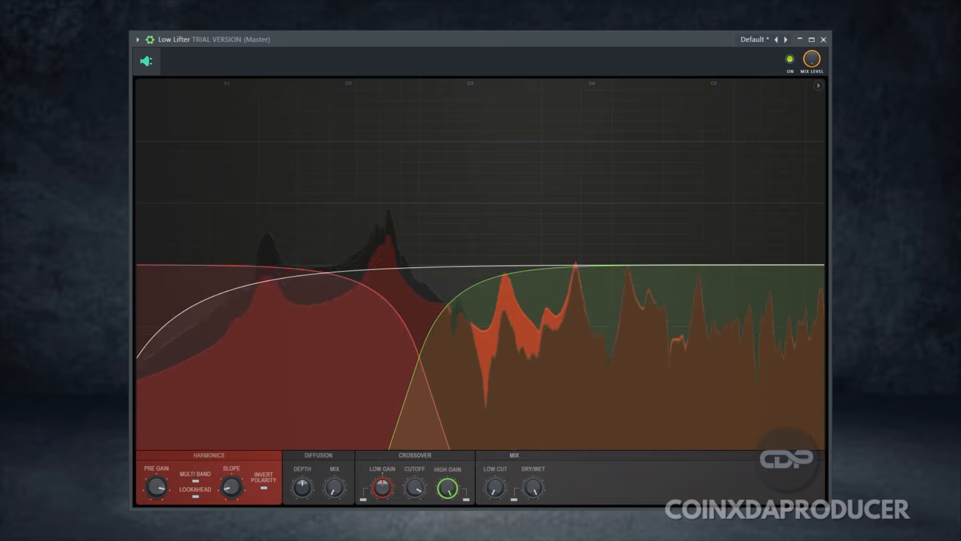
{"action": "left_click_drag", "start_coordinate": [230, 487], "coordinate": [229, 477]}
Adjust the harmonics Pre Gain by ear and turn the Diffusion Mix up
{"action": "left_click_drag", "start_coordinate": [155, 482], "coordinate": [155, 470]}
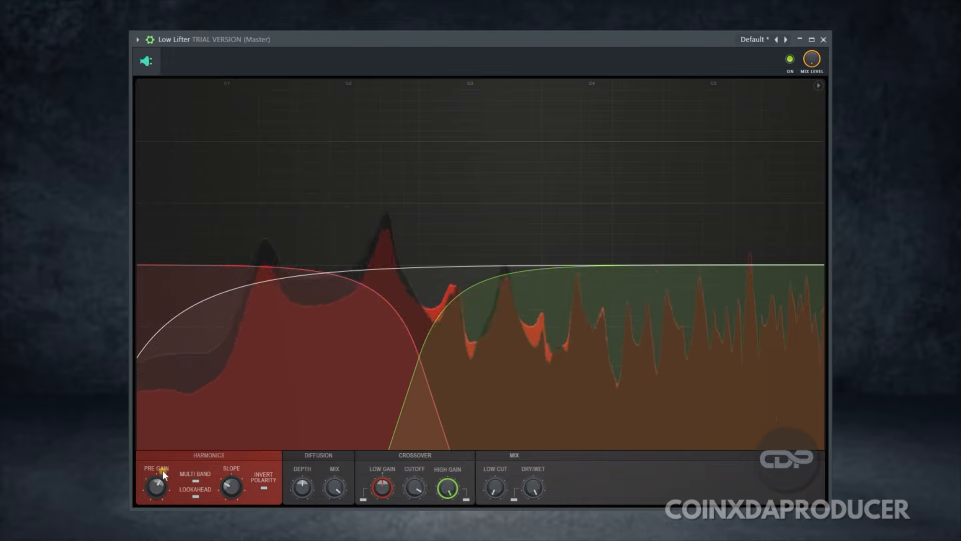
{"action": "left_click_drag", "start_coordinate": [162, 470], "coordinate": [170, 489]}
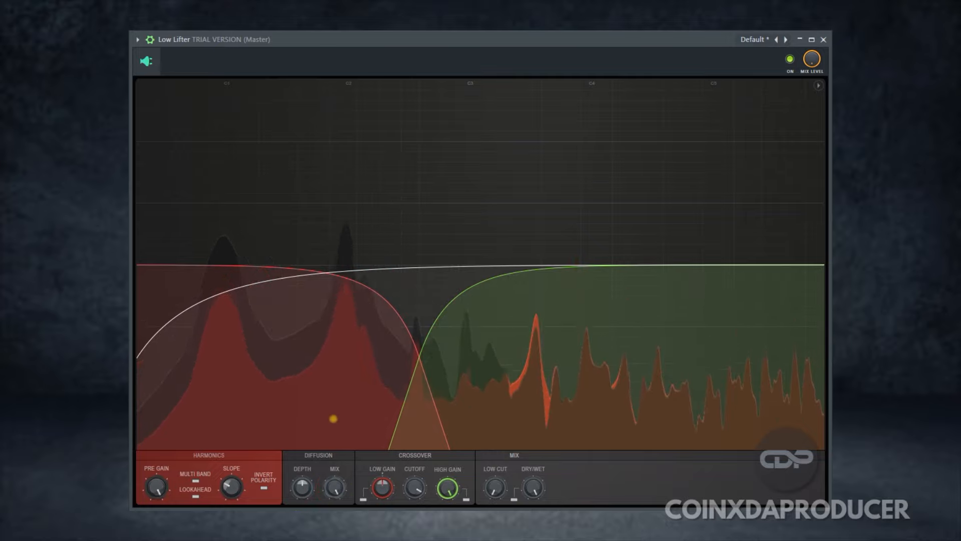
{"action": "left_click_drag", "start_coordinate": [331, 487], "coordinate": [331, 490]}
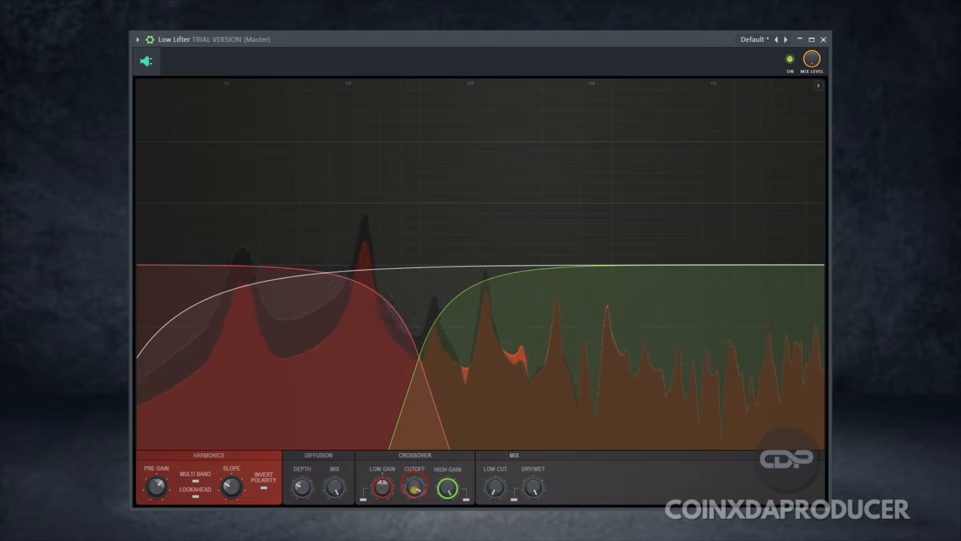
Lower the crossover cutoff frequency and compare the sound with Low Lifter switched off and on
{"action": "mouse_move", "coordinate": [414, 488]}
{"action": "left_mouse_down"}
{"action": "mouse_move", "coordinate": [414, 506]}
{"action": "mouse_move", "coordinate": [414, 482]}
{"action": "left_mouse_up"}
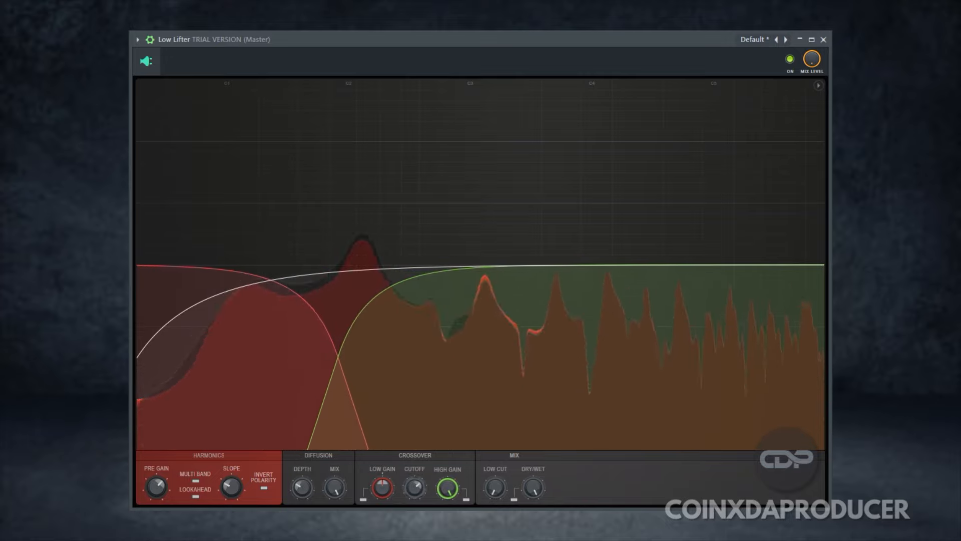
{"action": "left_click", "coordinate": [367, 500]}
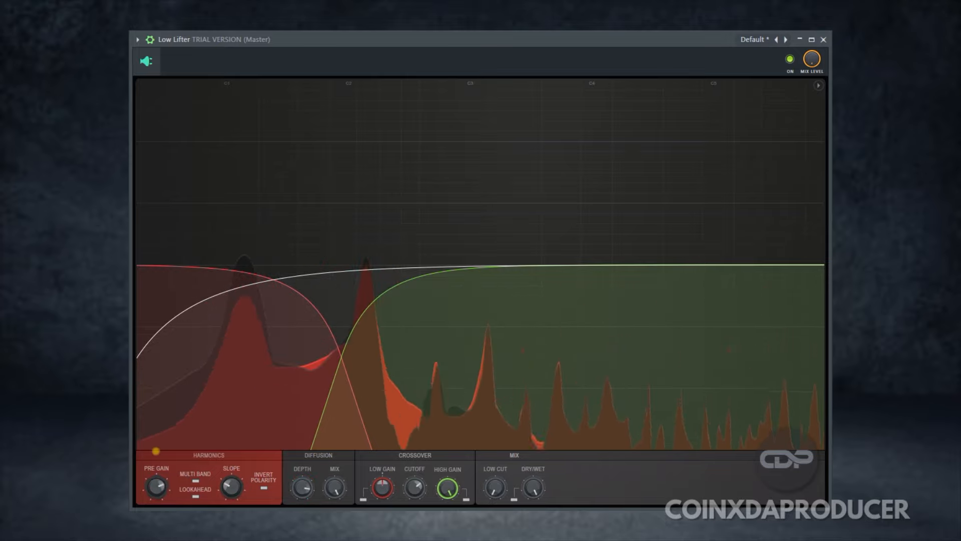
{"action": "left_click", "coordinate": [789, 69]}
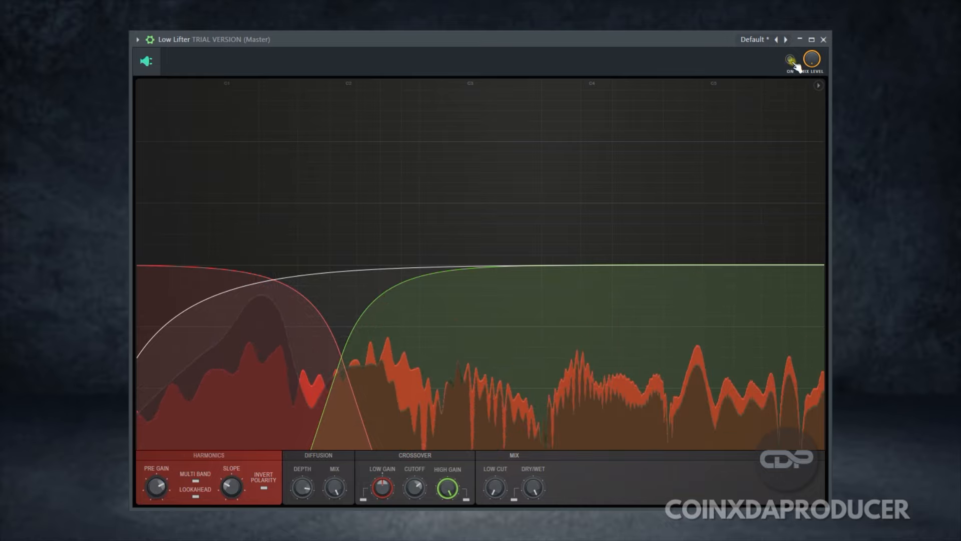
{"action": "left_click", "coordinate": [792, 62]}
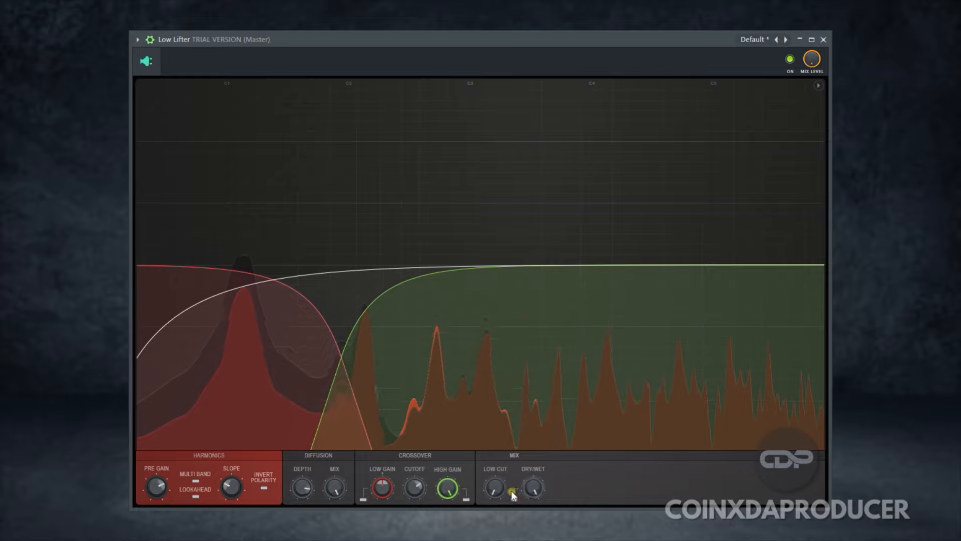
{"action": "mouse_move", "coordinate": [500, 483]}
{"action": "left_mouse_down"}
{"action": "mouse_move", "coordinate": [487, 234]}
{"action": "mouse_move", "coordinate": [516, 70]}
{"action": "mouse_move", "coordinate": [489, 268]}
{"action": "mouse_move", "coordinate": [482, 58]}
{"action": "mouse_move", "coordinate": [501, 485]}
{"action": "left_mouse_up"}
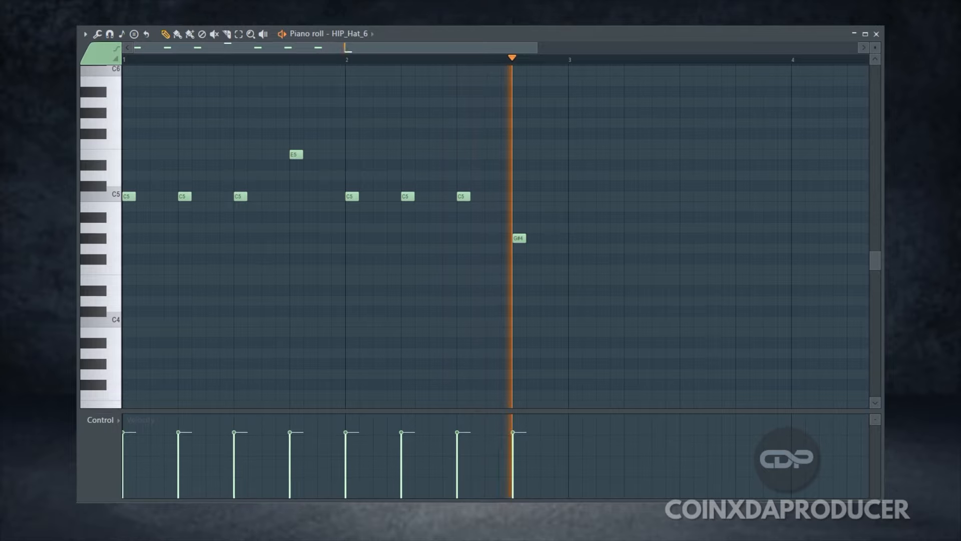
Edit Note repeat for the HIP_Hat_6 notes: maximum on the first and last C5, medium on the E5 and G#4
{"action": "left_click", "coordinate": [108, 424]}
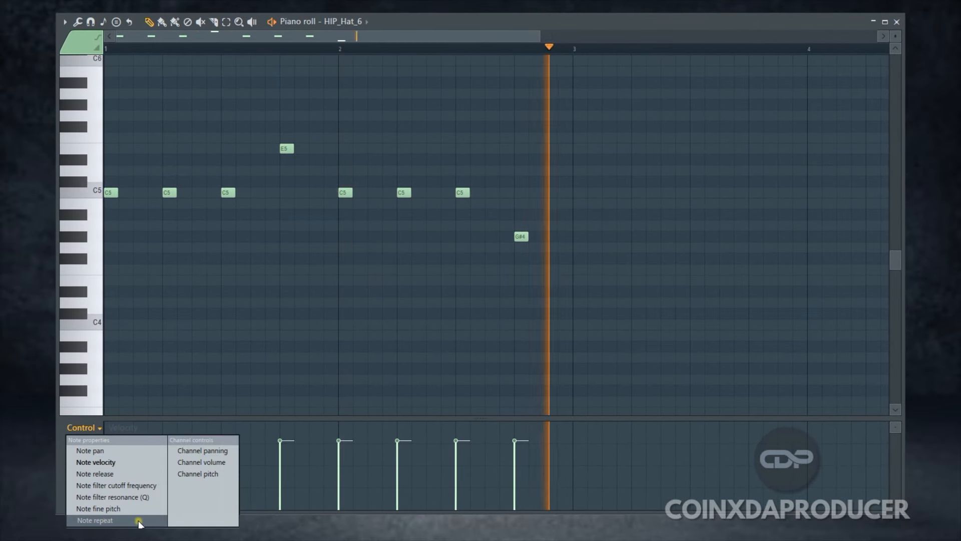
{"action": "left_click", "coordinate": [116, 519]}
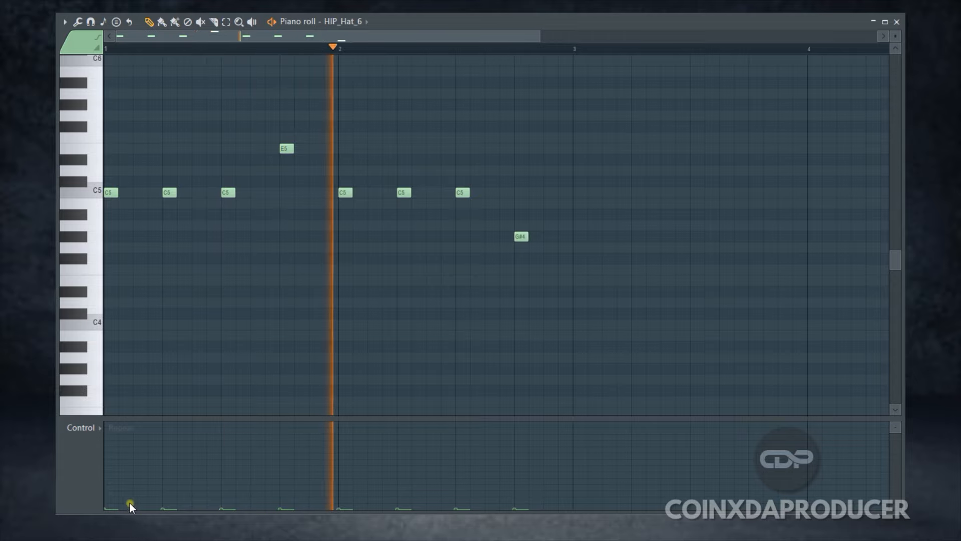
{"action": "left_click_drag", "start_coordinate": [119, 503], "coordinate": [109, 430]}
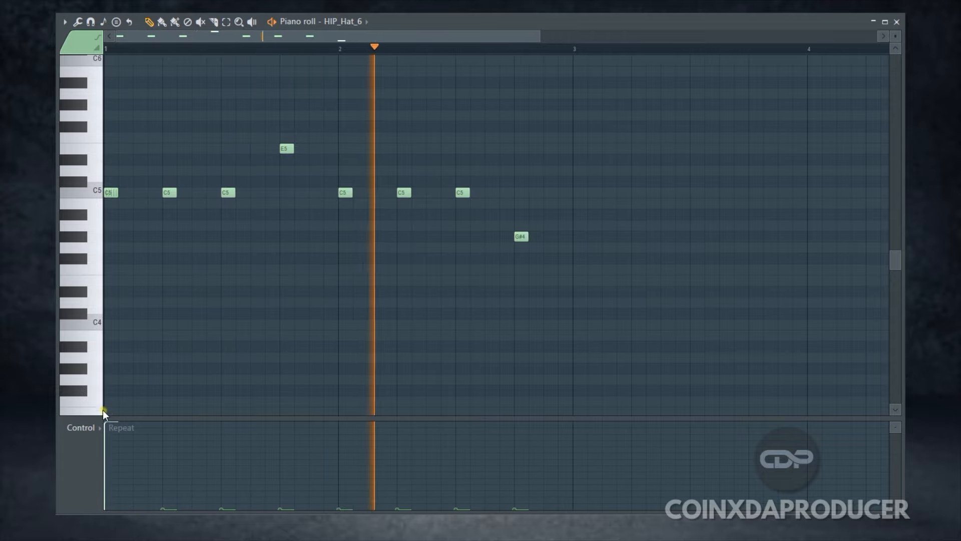
{"action": "left_click_drag", "start_coordinate": [518, 505], "coordinate": [523, 459]}
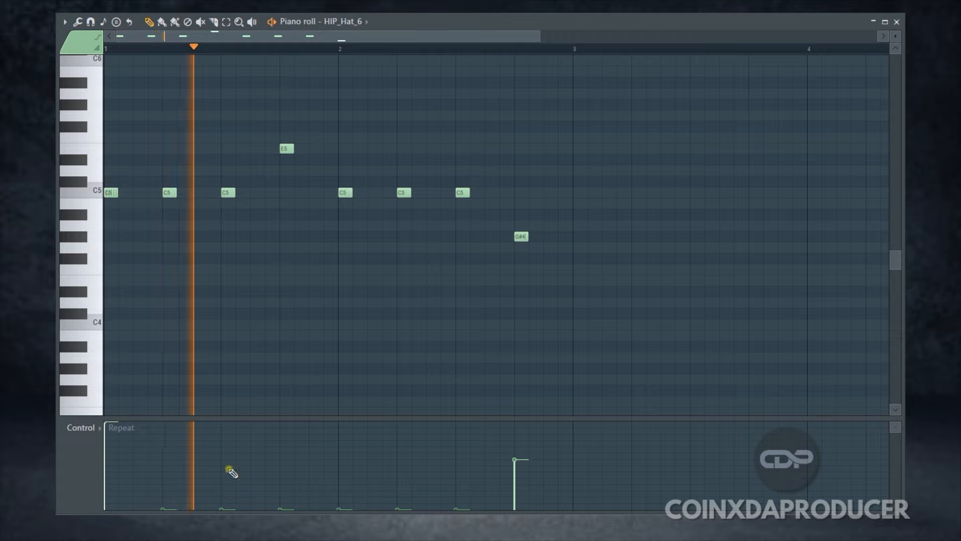
{"action": "left_click_drag", "start_coordinate": [293, 487], "coordinate": [288, 445]}
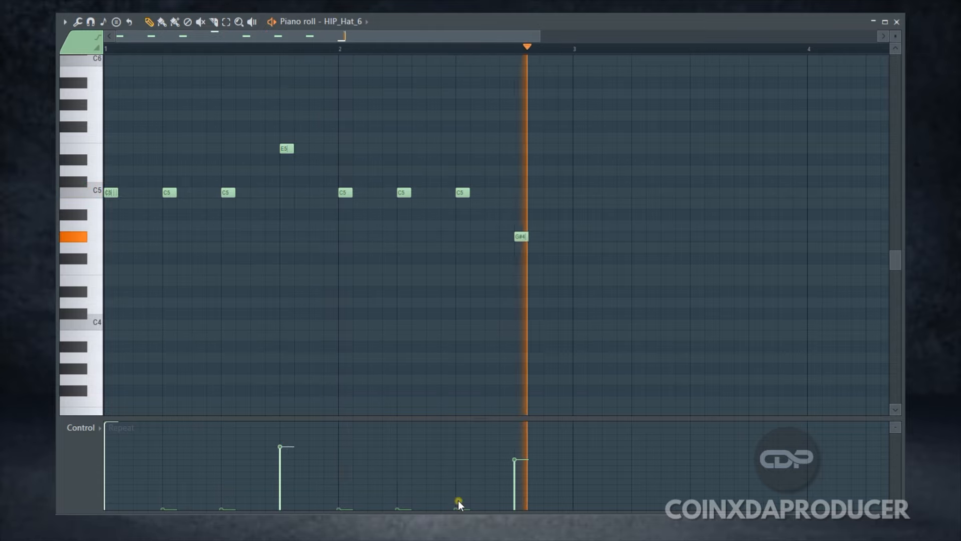
{"action": "left_click_drag", "start_coordinate": [458, 500], "coordinate": [466, 404]}
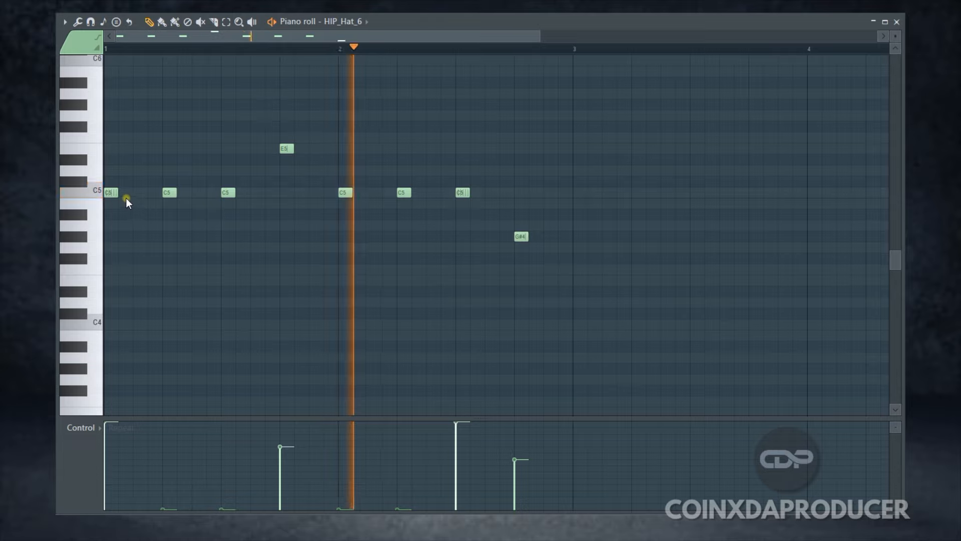
Lengthen the first C5 hi-hat note to two grid steps so its repeats form a longer roll
{"action": "left_click_drag", "start_coordinate": [116, 194], "coordinate": [158, 192]}
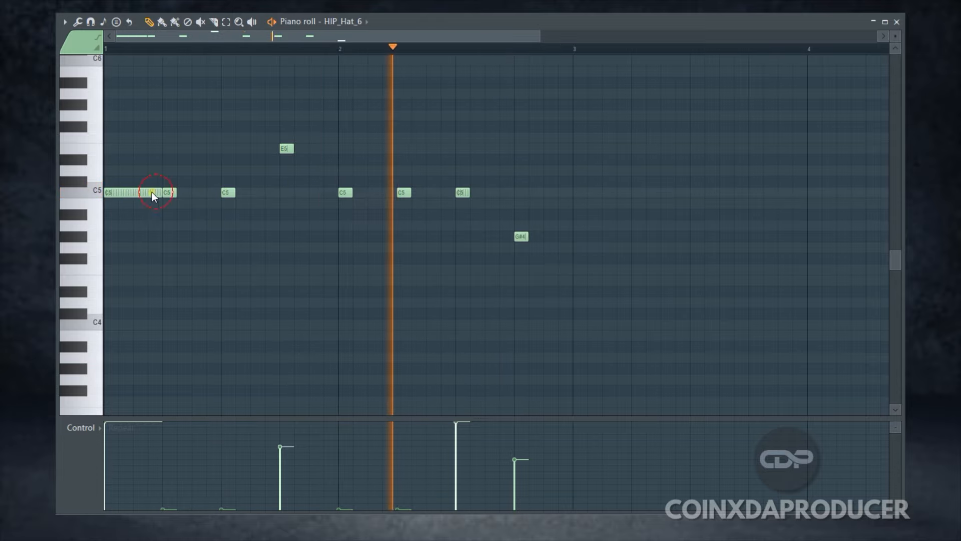
{"action": "left_click_drag", "start_coordinate": [150, 194], "coordinate": [133, 193]}
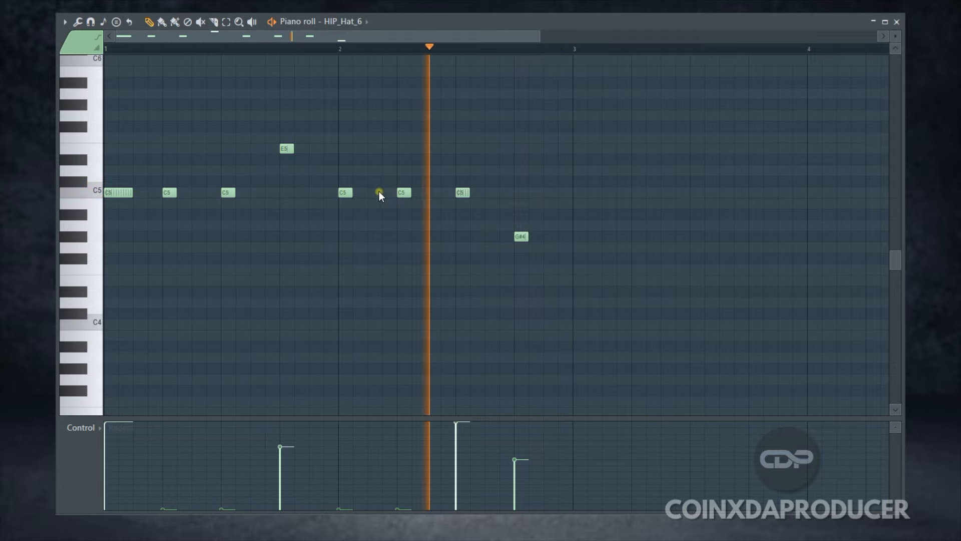
Extend bar 2's second C5 to three grid steps with medium repeat, and add a matching G#4 note after the last one
{"action": "left_click", "coordinate": [410, 192]}
{"action": "left_click_drag", "start_coordinate": [410, 193], "coordinate": [442, 195]}
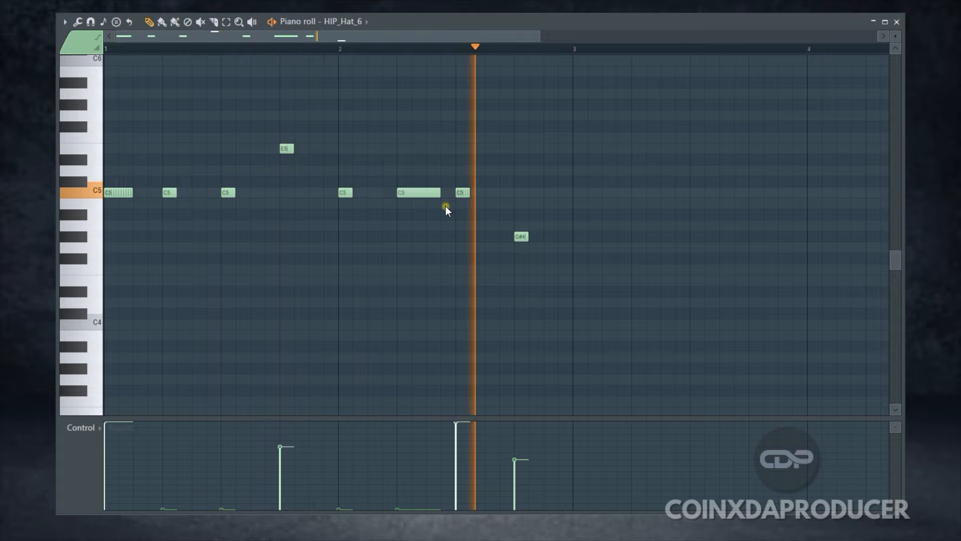
{"action": "left_click_drag", "start_coordinate": [399, 489], "coordinate": [401, 454]}
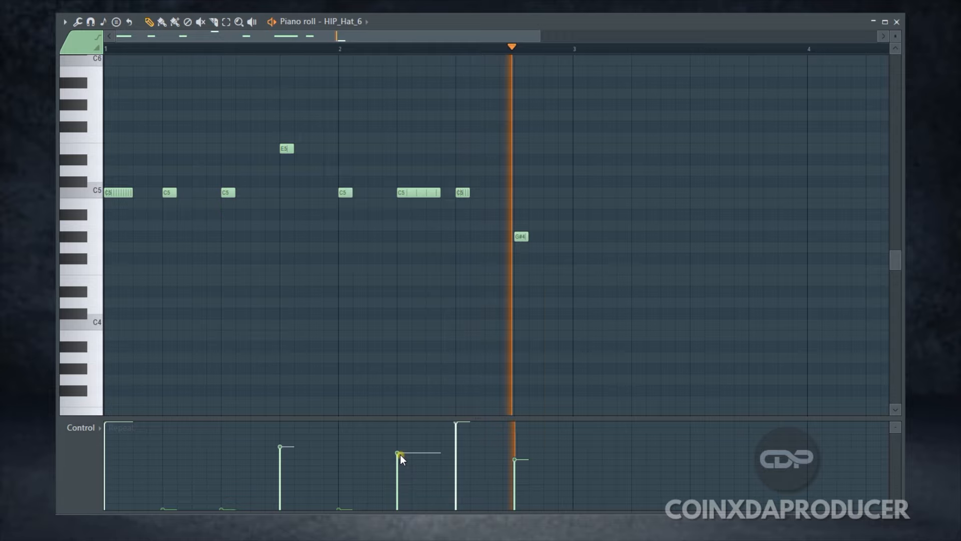
{"action": "left_click_drag", "start_coordinate": [533, 237], "coordinate": [546, 236]}
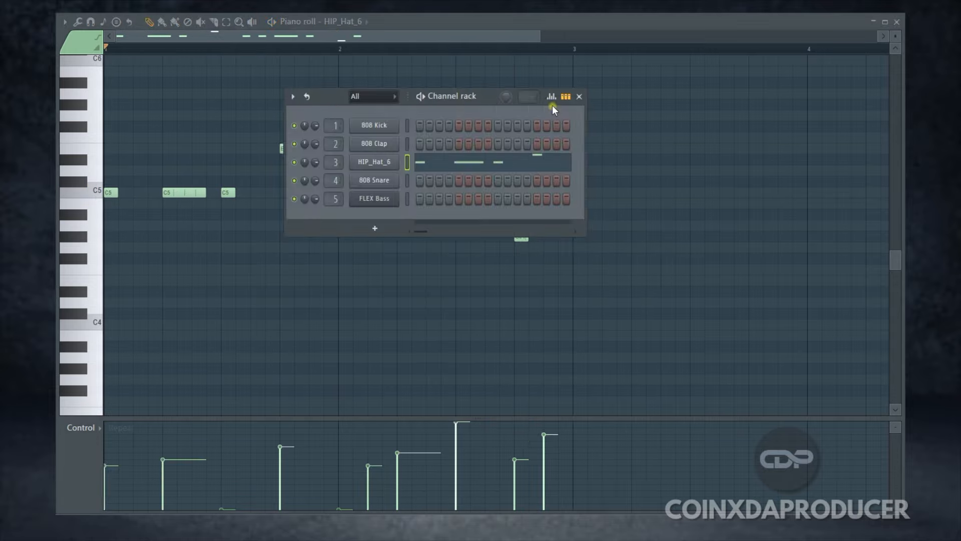
In the Channel rack, display the repeat values for HIP_Hat_6 and adjust the repeats on steps 5 and 13 during playback
{"action": "left_click", "coordinate": [550, 97]}
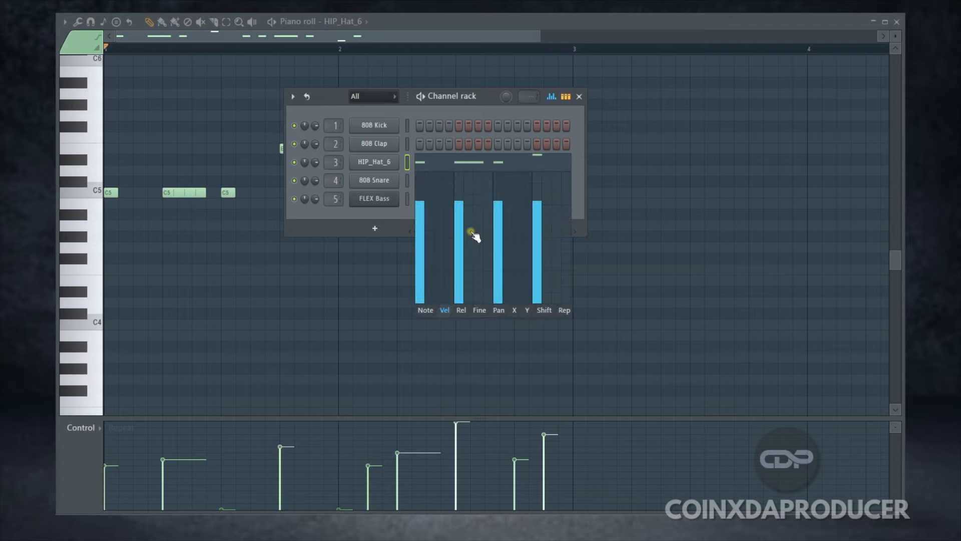
{"action": "left_click", "coordinate": [565, 310]}
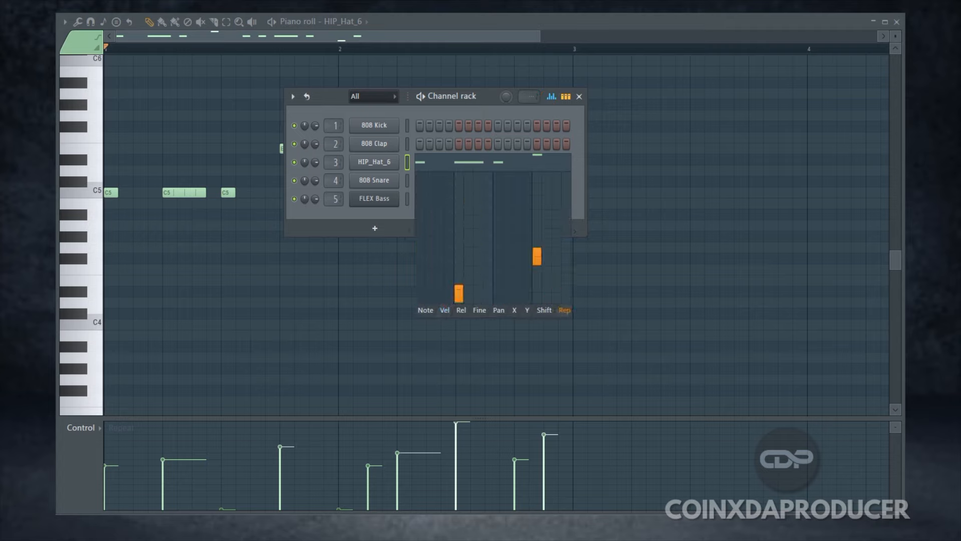
{"action": "key", "text": "space"}
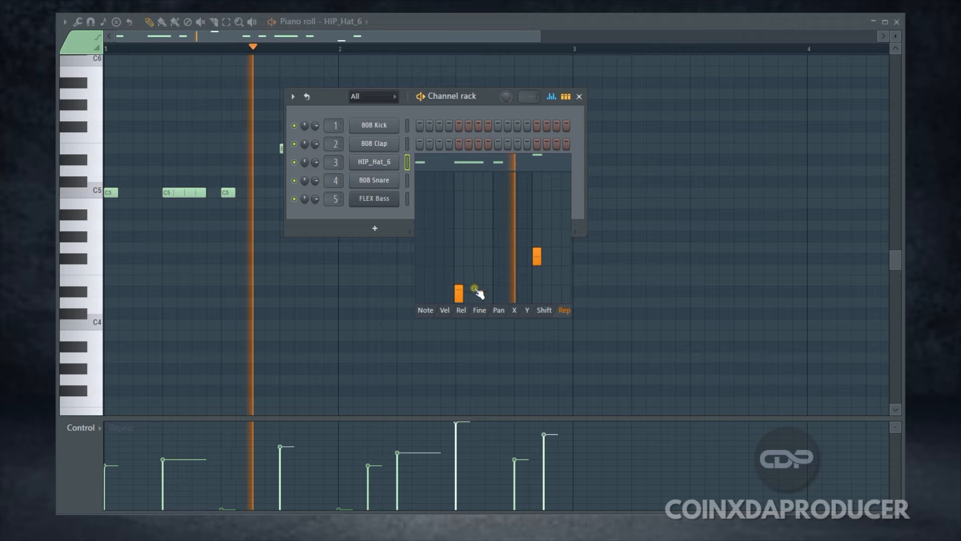
{"action": "left_click_drag", "start_coordinate": [459, 293], "coordinate": [459, 187]}
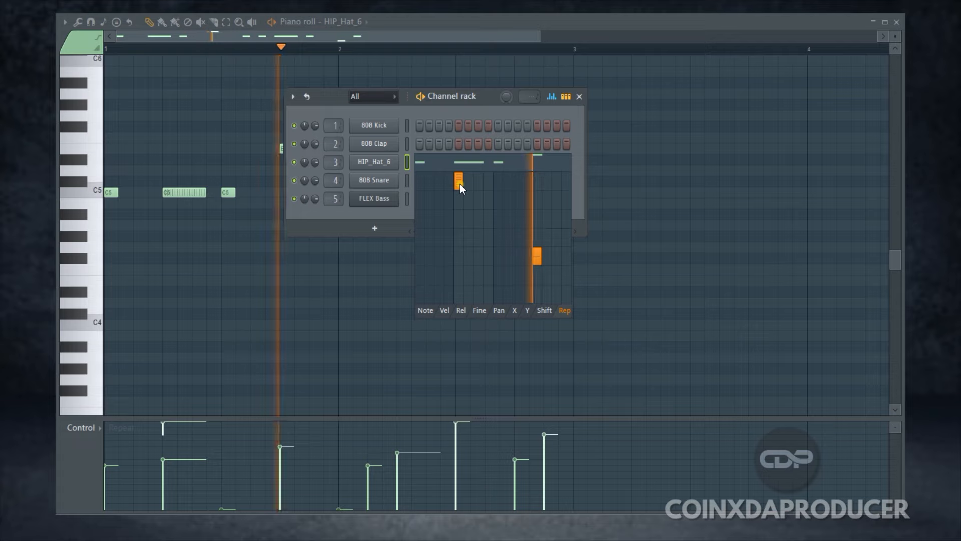
{"action": "left_click_drag", "start_coordinate": [461, 184], "coordinate": [461, 277]}
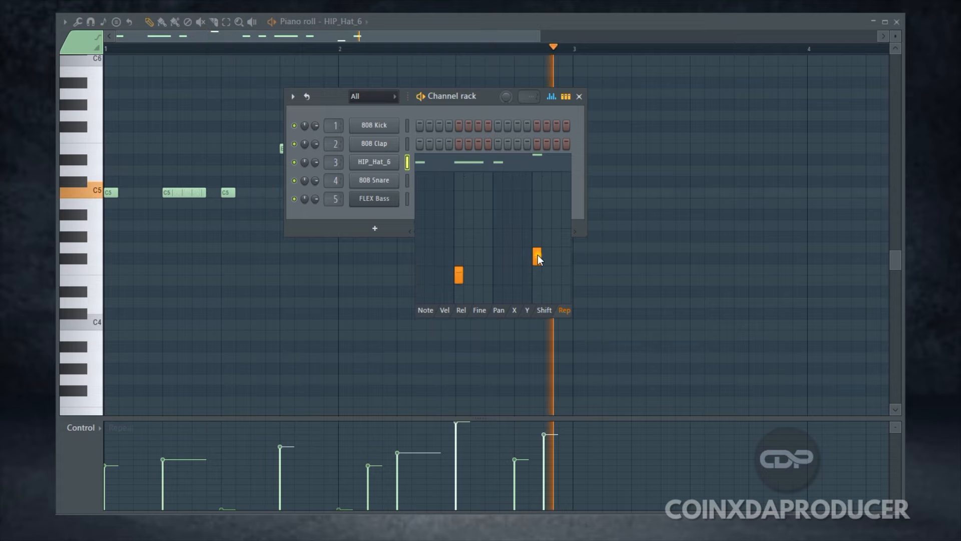
{"action": "mouse_move", "coordinate": [540, 254]}
{"action": "left_mouse_down"}
{"action": "mouse_move", "coordinate": [544, 211]}
{"action": "mouse_move", "coordinate": [545, 237]}
{"action": "left_mouse_up"}
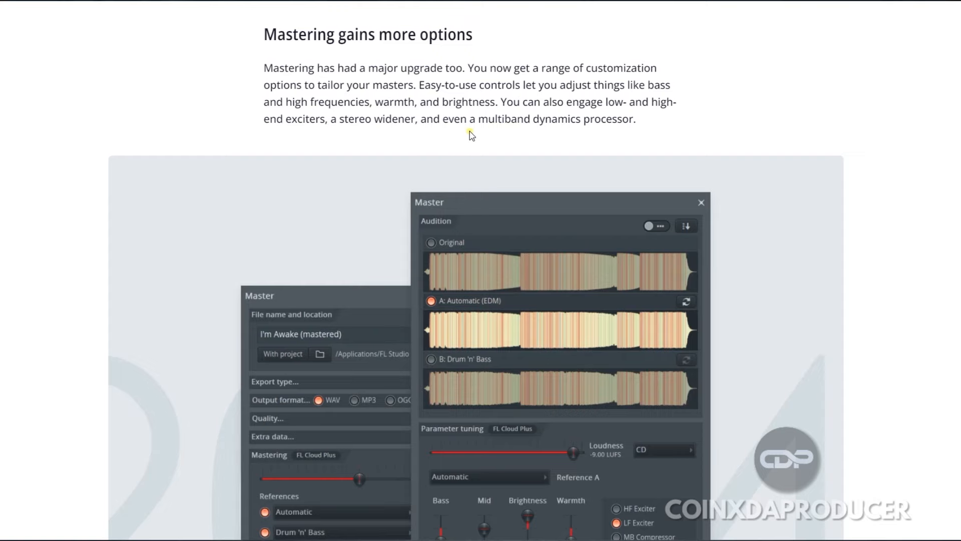
Examine the FL Studio 2024 web page's mastering section, including the Master window's tuning options and the supported output formats
{"action": "scroll", "coordinate": [620, 164], "scroll_direction": "down", "scroll_amount": 5}
{"action": "scroll", "coordinate": [416, 233], "scroll_direction": "up", "scroll_amount": 4}
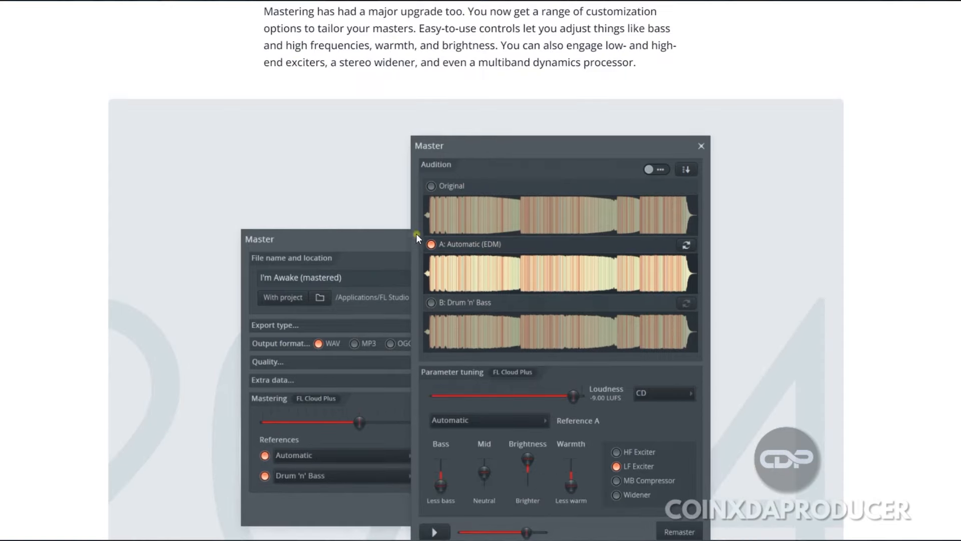
{"action": "scroll", "coordinate": [591, 418], "scroll_direction": "down", "scroll_amount": 2}
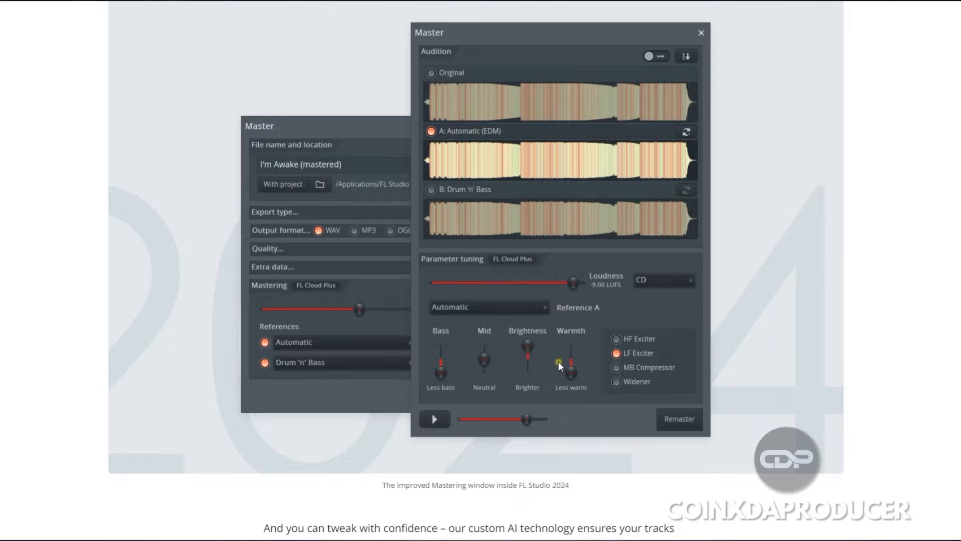
{"action": "scroll", "coordinate": [560, 359], "scroll_direction": "up", "scroll_amount": 1}
{"action": "scroll", "coordinate": [560, 362], "scroll_direction": "down", "scroll_amount": 3}
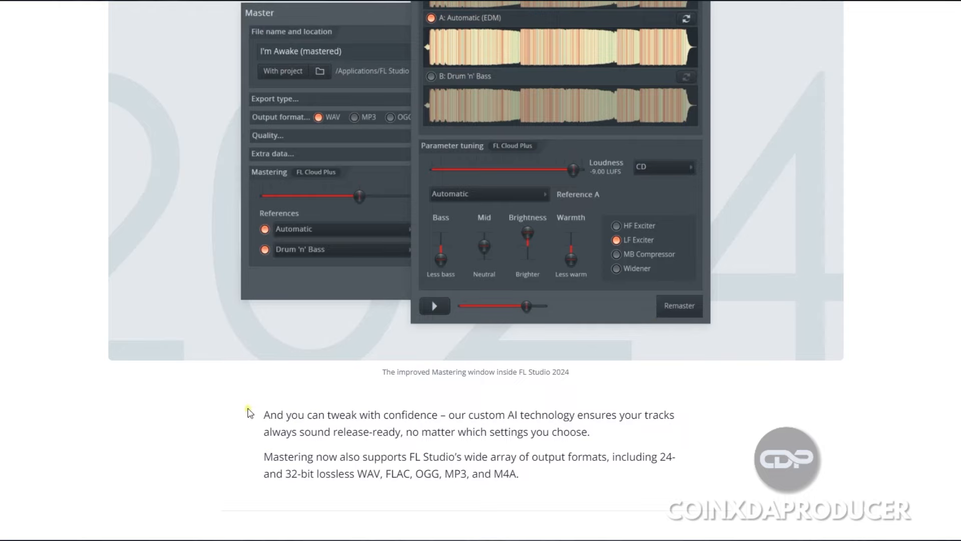
{"action": "scroll", "coordinate": [294, 414], "scroll_direction": "down", "scroll_amount": 1}
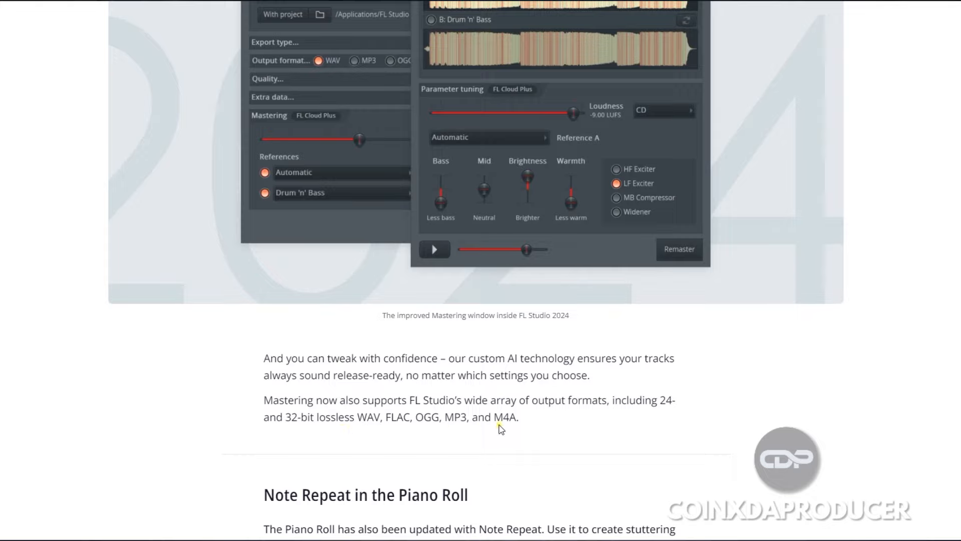
{"action": "scroll", "coordinate": [531, 418], "scroll_direction": "down", "scroll_amount": 1}
{"action": "scroll", "coordinate": [545, 408], "scroll_direction": "up", "scroll_amount": 5}
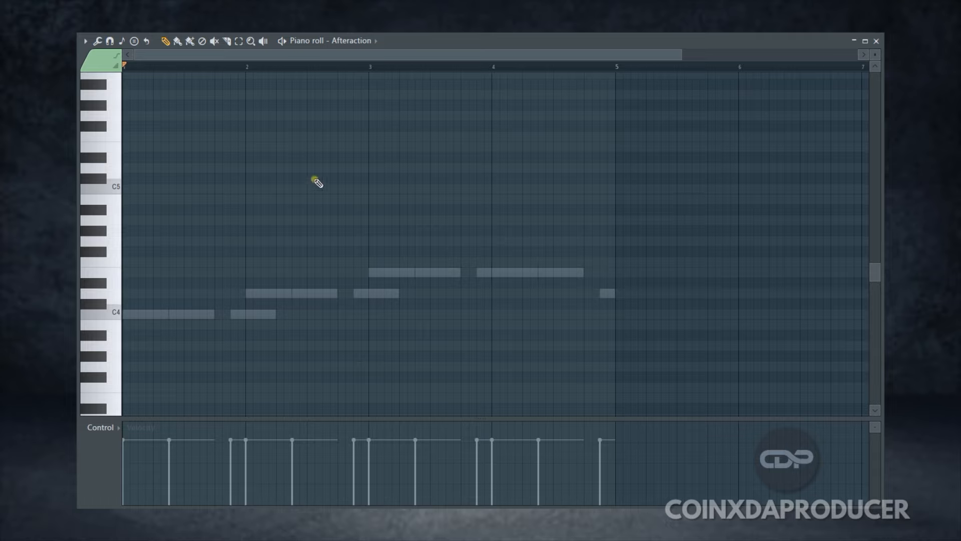
Generate a chord progression for the Afteraction channel with the piano roll's chord progression tool and play it
{"action": "left_click", "coordinate": [86, 42]}
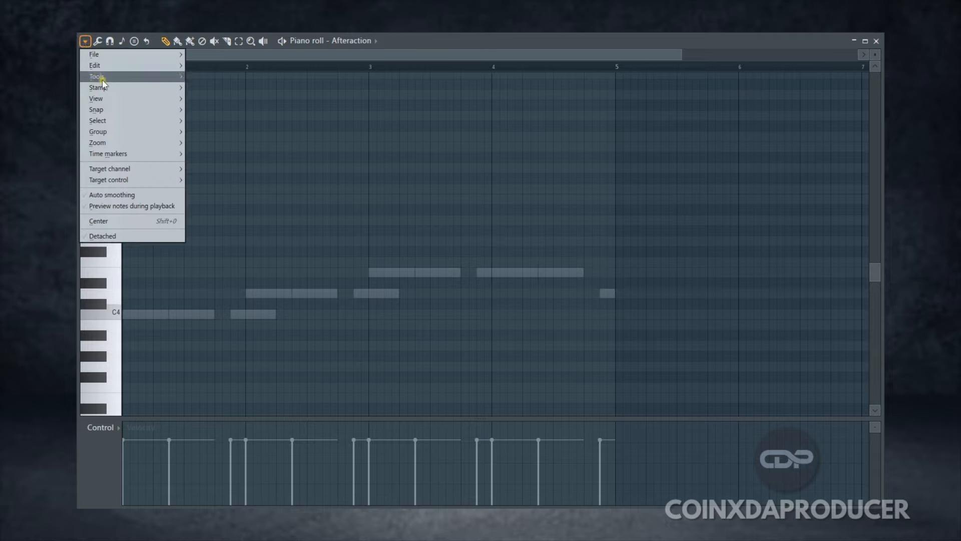
{"action": "mouse_move", "coordinate": [123, 79]}
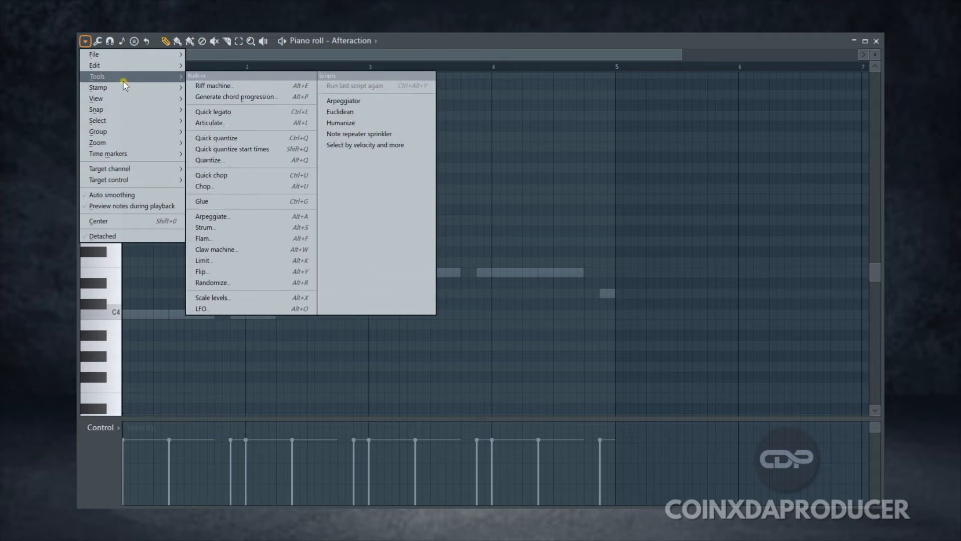
{"action": "left_click", "coordinate": [229, 97]}
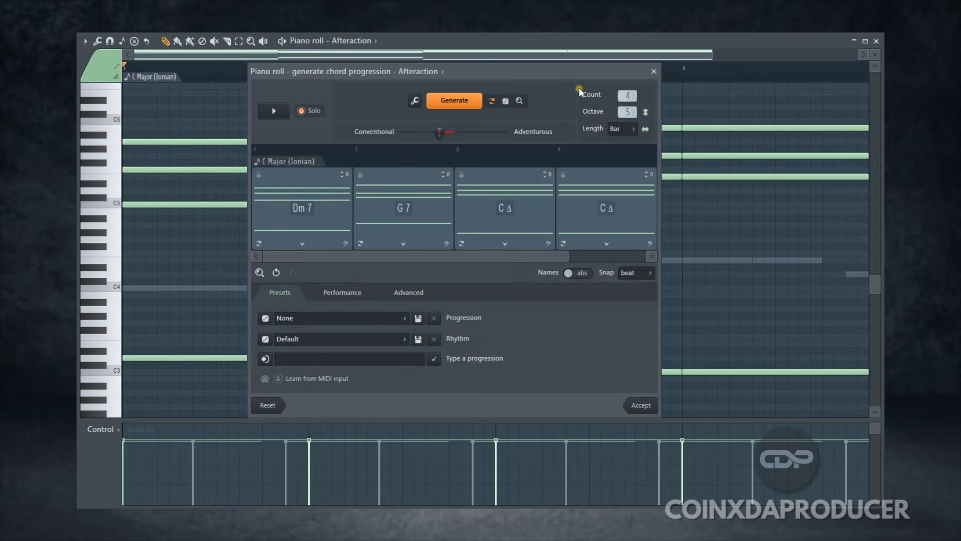
{"action": "left_click_drag", "start_coordinate": [547, 70], "coordinate": [536, 71]}
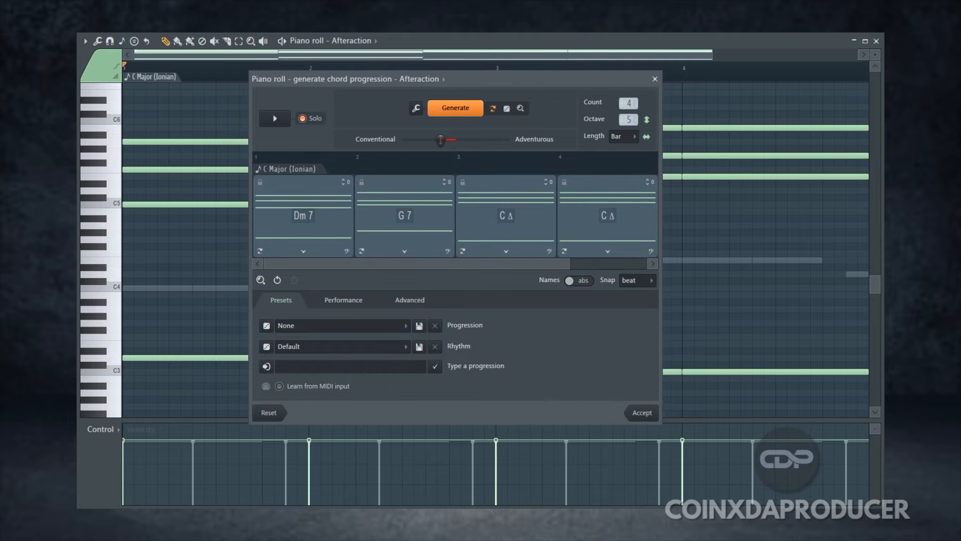
{"action": "left_click", "coordinate": [275, 118]}
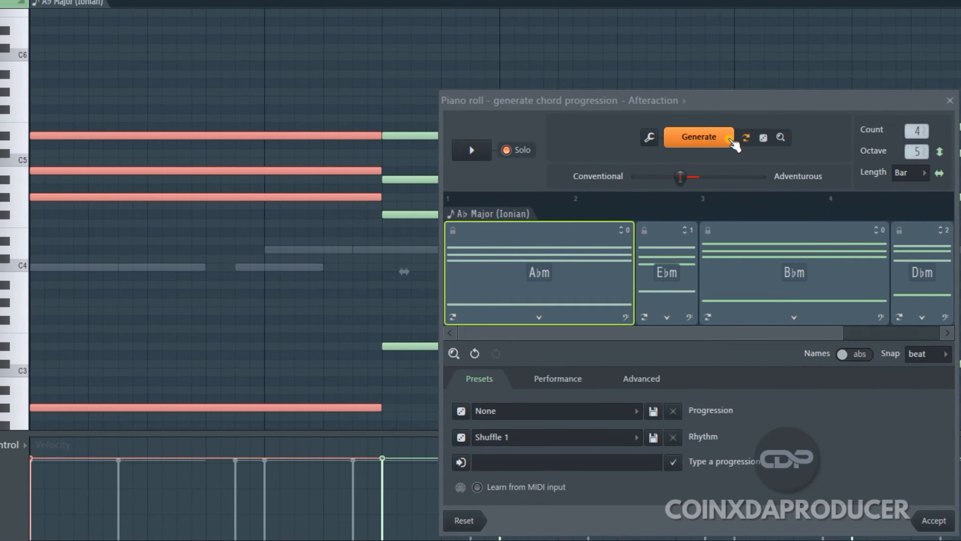
Try the generated progression without bass notes, and turn the bass notes back on
{"action": "left_click", "coordinate": [650, 136]}
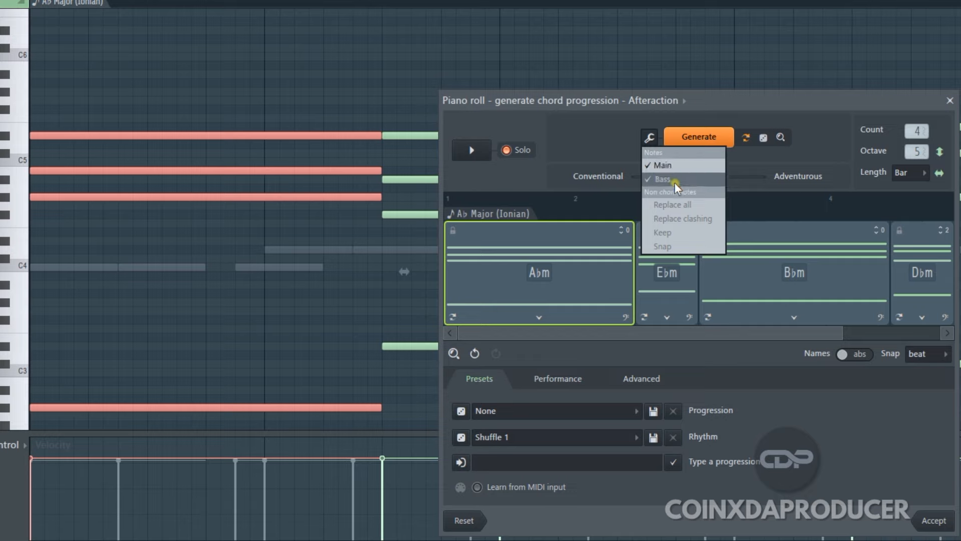
{"action": "left_click", "coordinate": [651, 179]}
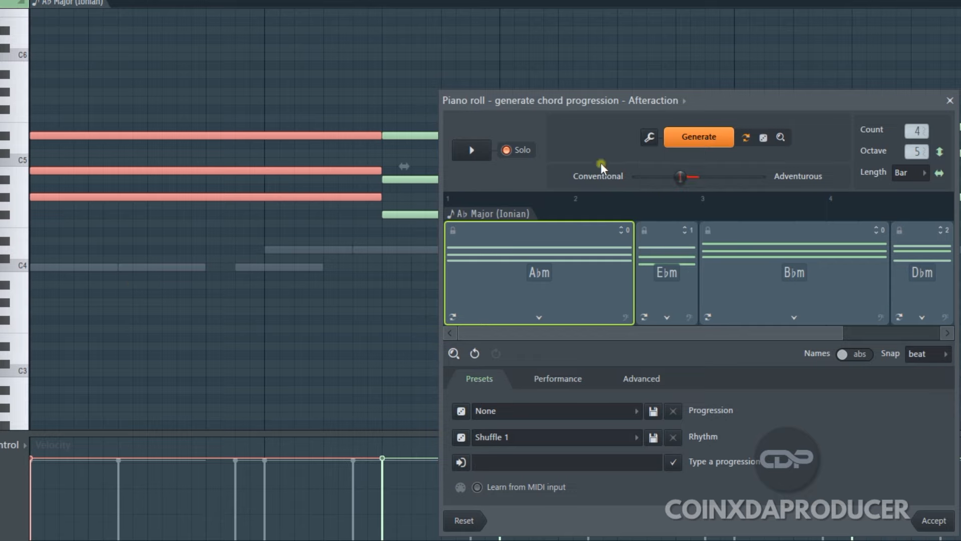
{"action": "left_click", "coordinate": [649, 138]}
{"action": "left_click", "coordinate": [653, 183]}
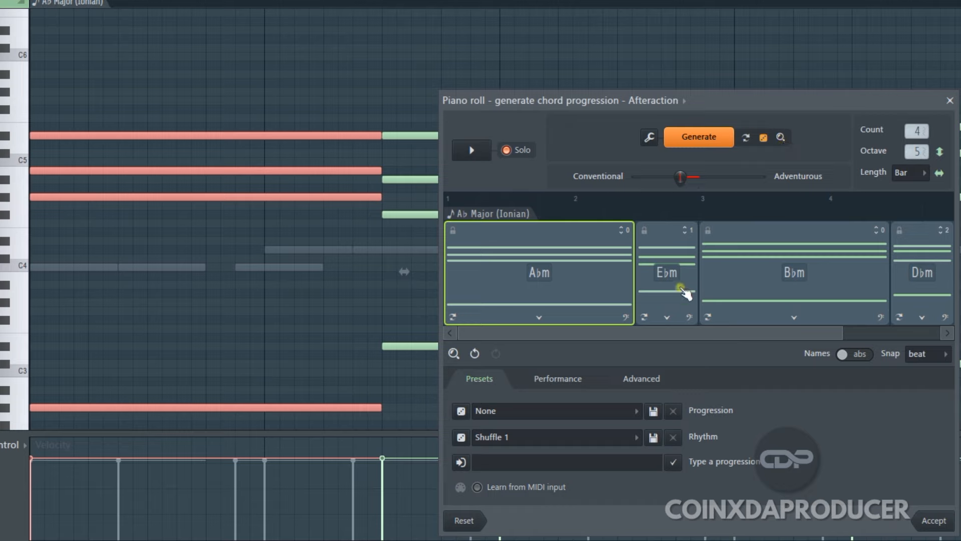
Try a chord count of 8 for the progression, and return the count to 4
{"action": "left_click", "coordinate": [780, 140]}
{"action": "left_click_drag", "start_coordinate": [916, 131], "coordinate": [915, 70]}
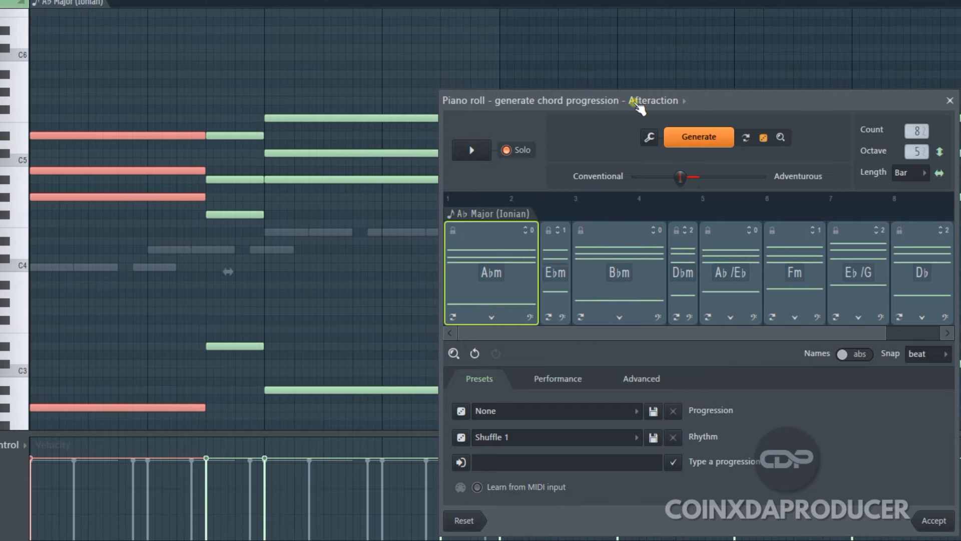
{"action": "left_click_drag", "start_coordinate": [696, 100], "coordinate": [497, 29]}
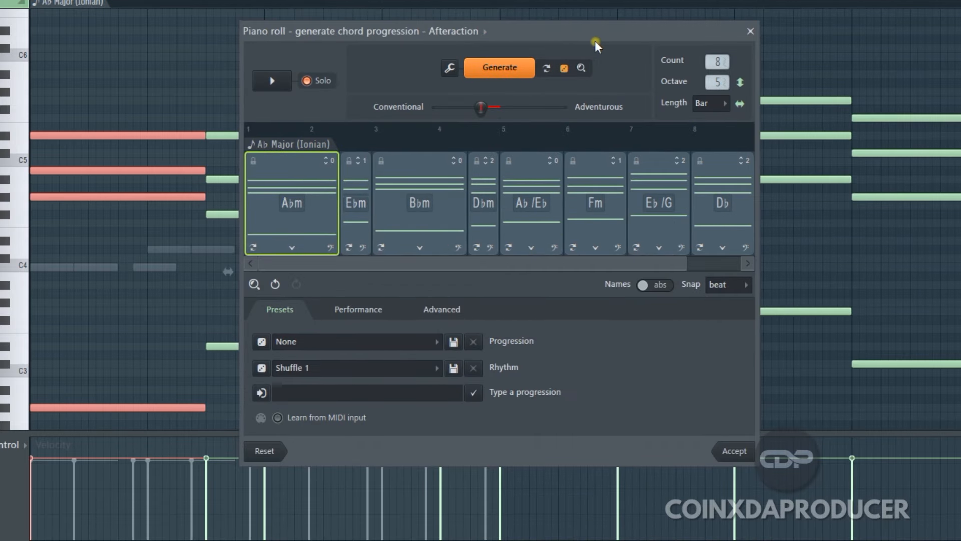
{"action": "left_click", "coordinate": [717, 60]}
{"action": "left_click_drag", "start_coordinate": [721, 105], "coordinate": [716, 84]}
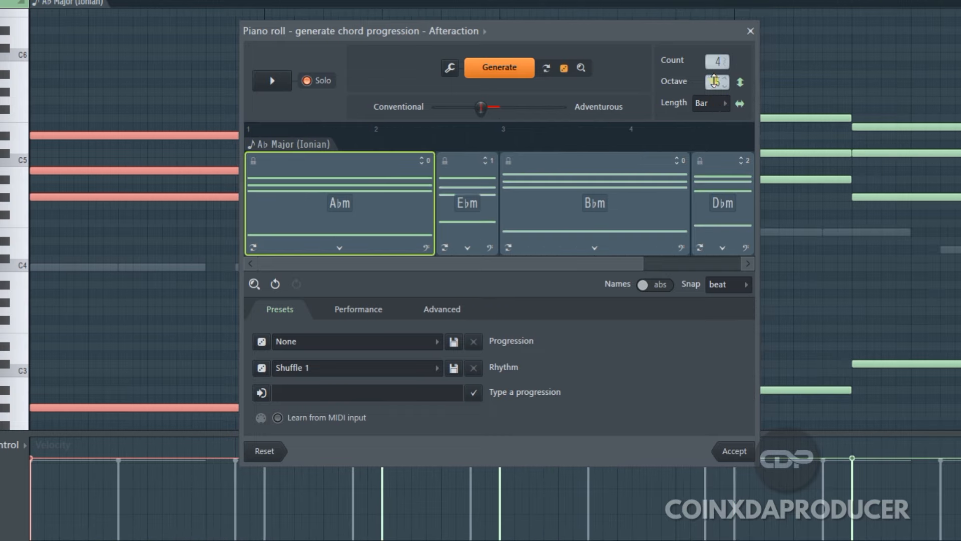
Try different octaves and a more adventurous generation setting, and return to octave 5 and the moderately conventional setting
{"action": "left_click_drag", "start_coordinate": [716, 82], "coordinate": [717, 70]}
{"action": "left_click_drag", "start_coordinate": [713, 82], "coordinate": [718, 107]}
{"action": "left_click_drag", "start_coordinate": [480, 112], "coordinate": [539, 113]}
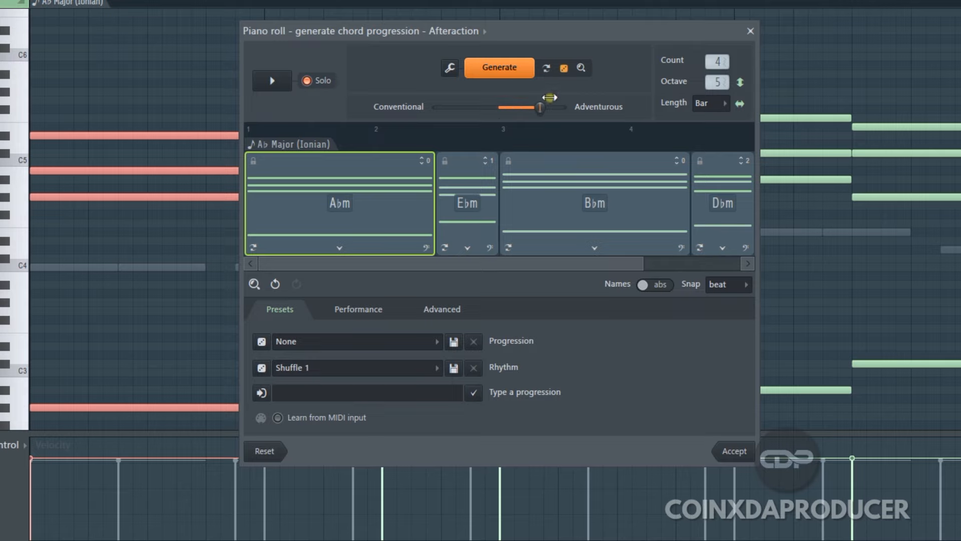
{"action": "left_click_drag", "start_coordinate": [542, 108], "coordinate": [481, 107]}
Try chord lengths of 2 Bars and Beat for the progression, and finish with the length set to Bar
{"action": "left_click", "coordinate": [713, 104]}
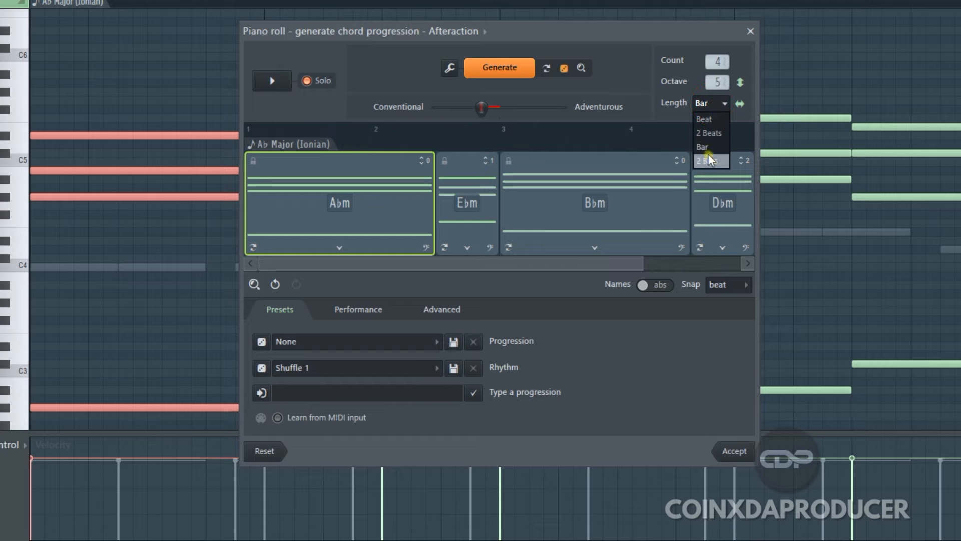
{"action": "left_click", "coordinate": [709, 147]}
{"action": "left_click", "coordinate": [715, 106]}
{"action": "left_click", "coordinate": [712, 157]}
{"action": "left_click", "coordinate": [714, 106]}
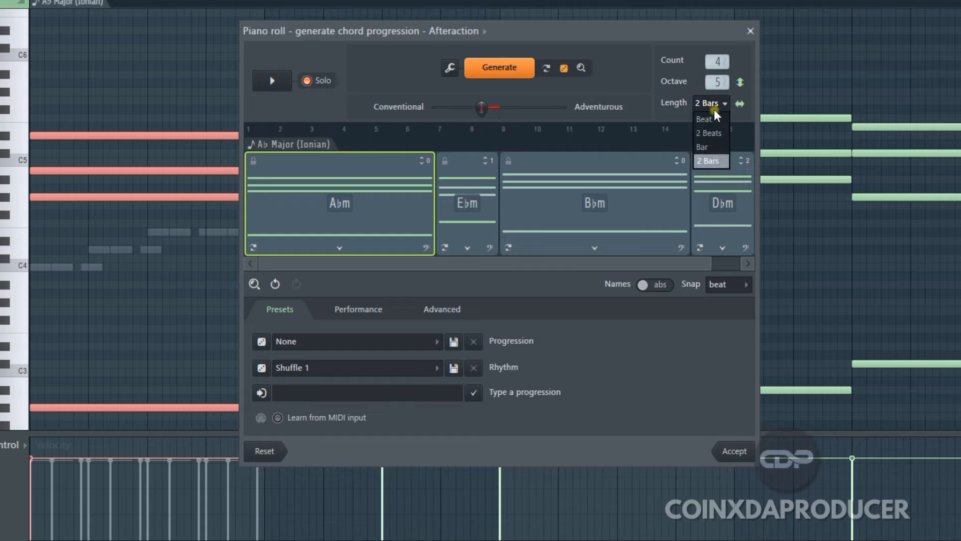
{"action": "left_click", "coordinate": [711, 118]}
{"action": "left_click", "coordinate": [714, 105]}
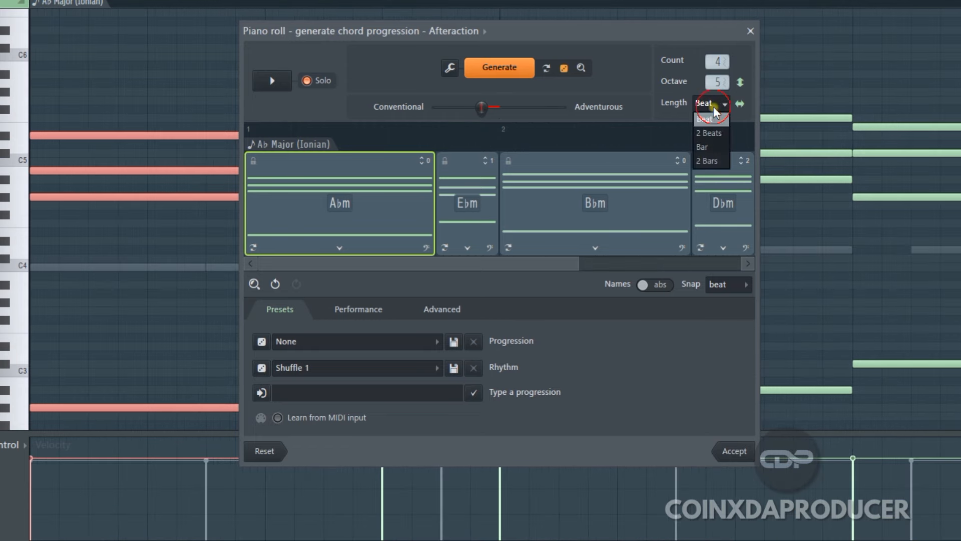
{"action": "left_click", "coordinate": [717, 147]}
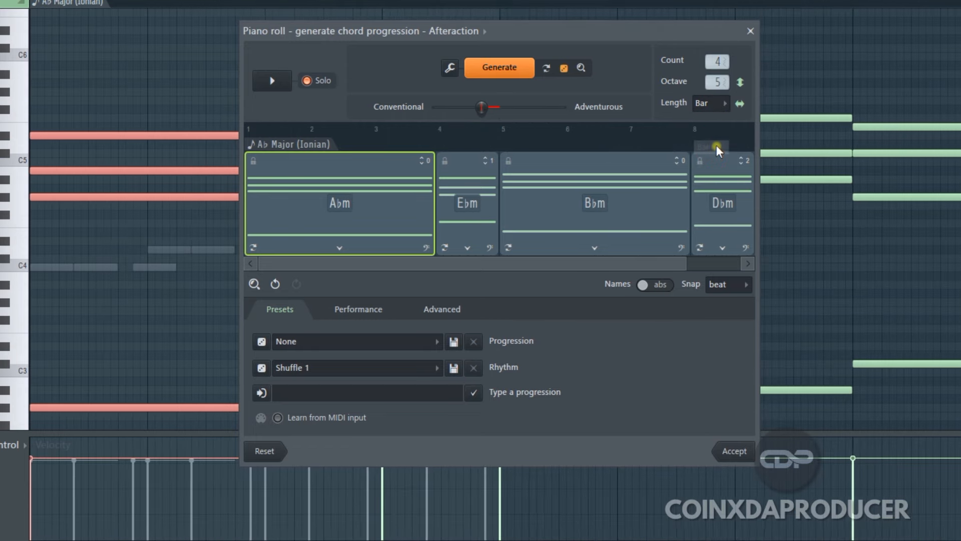
Show the chord names as relative numerals and replace the first chord with the alternative vi
{"action": "left_click", "coordinate": [346, 205]}
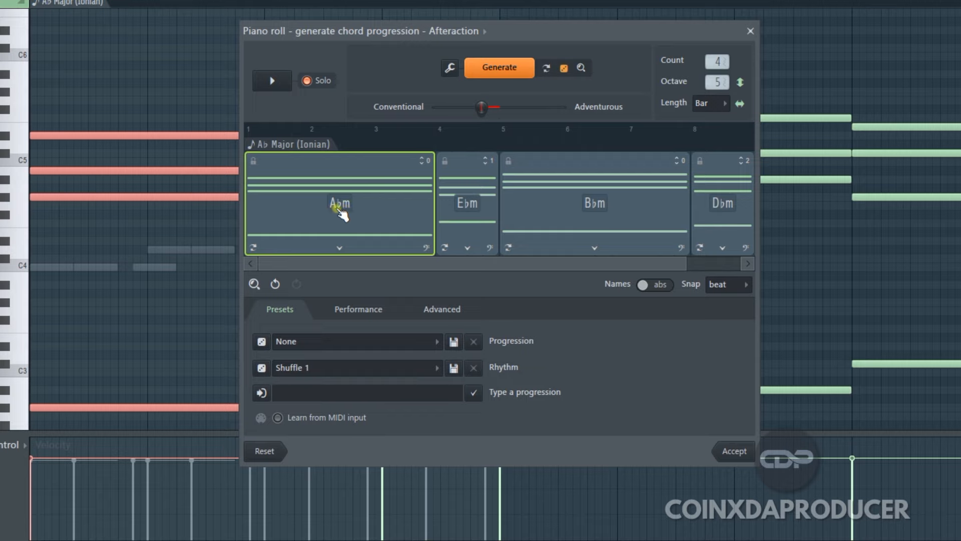
{"action": "left_click", "coordinate": [661, 289]}
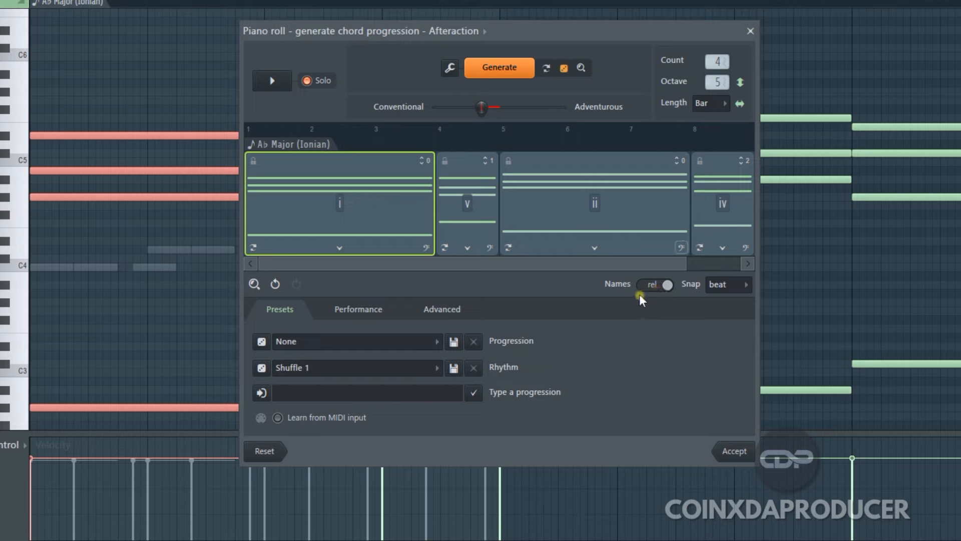
{"action": "left_click", "coordinate": [654, 290]}
{"action": "left_click", "coordinate": [340, 247]}
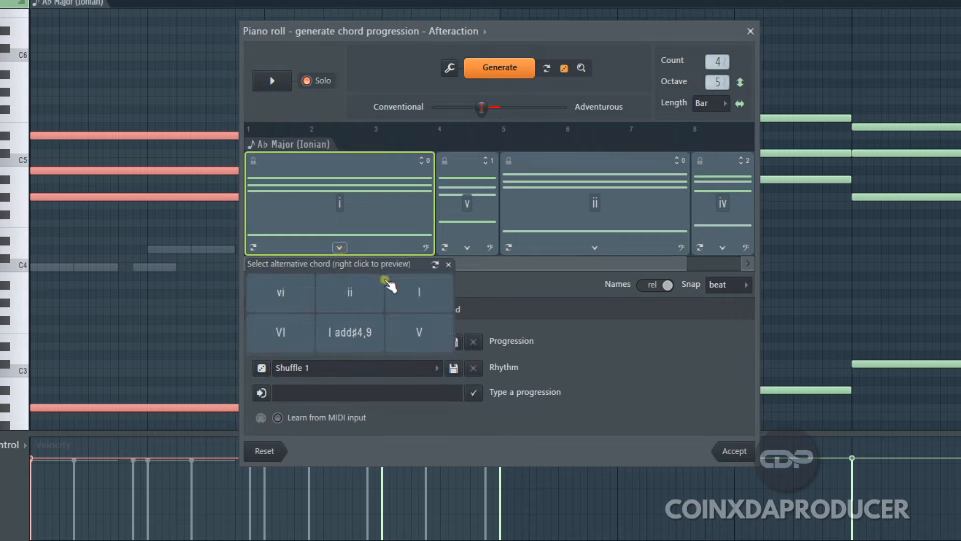
{"action": "left_click", "coordinate": [281, 294]}
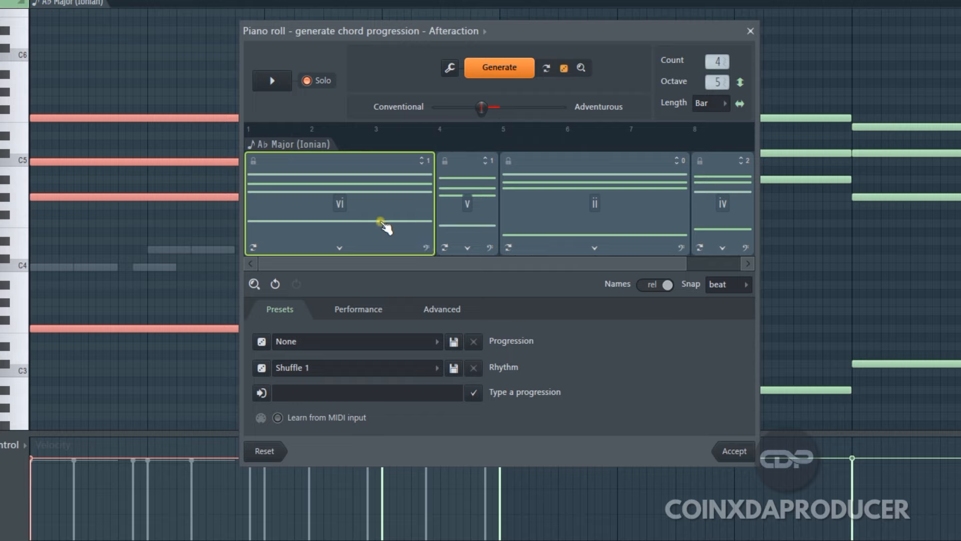
Try the first chord without its bass note, and switch that bass note back on
{"action": "left_click", "coordinate": [426, 247]}
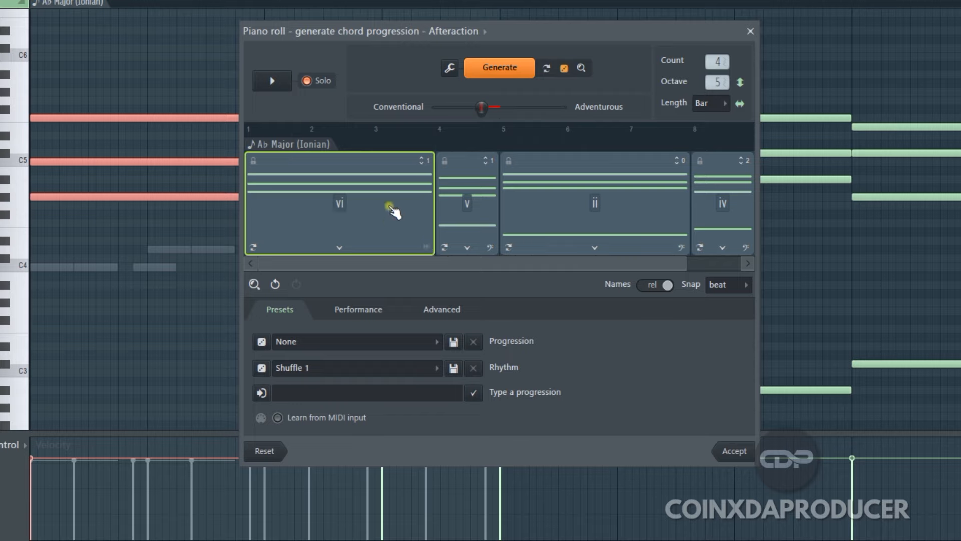
{"action": "left_click", "coordinate": [426, 247]}
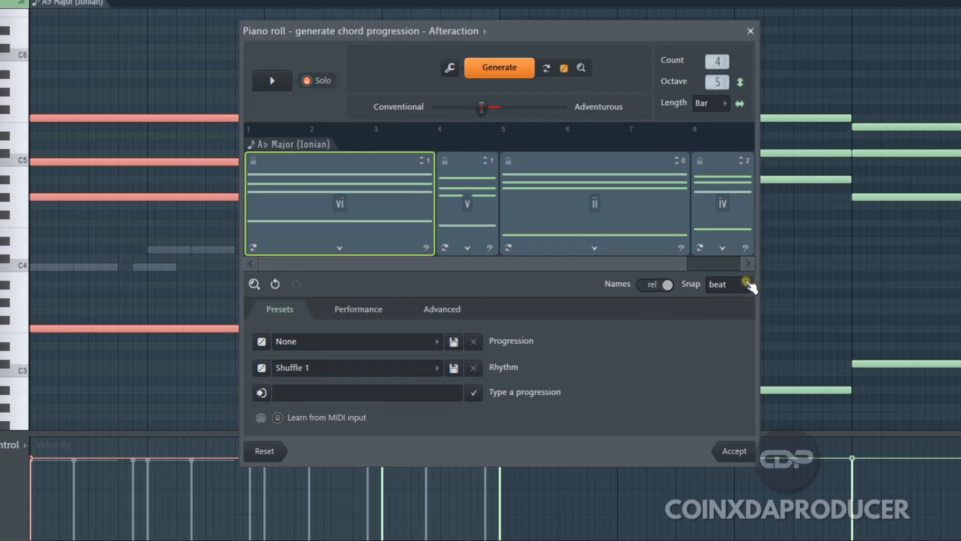
{"action": "left_click", "coordinate": [748, 283]}
Apply the progression preset "IV-I-V-vi: Satisfying" and play the resulting chords
{"action": "left_click", "coordinate": [436, 343]}
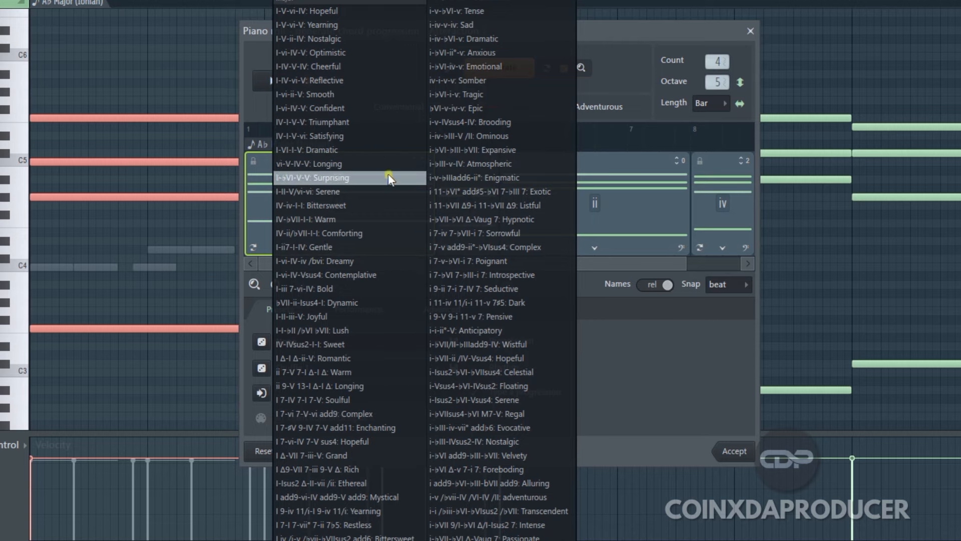
{"action": "left_click", "coordinate": [341, 137]}
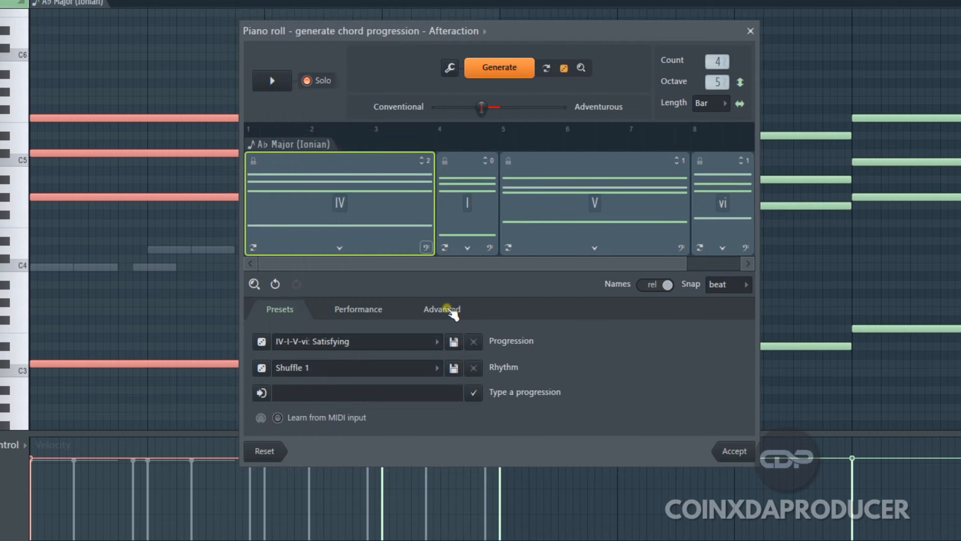
{"action": "left_click", "coordinate": [274, 81]}
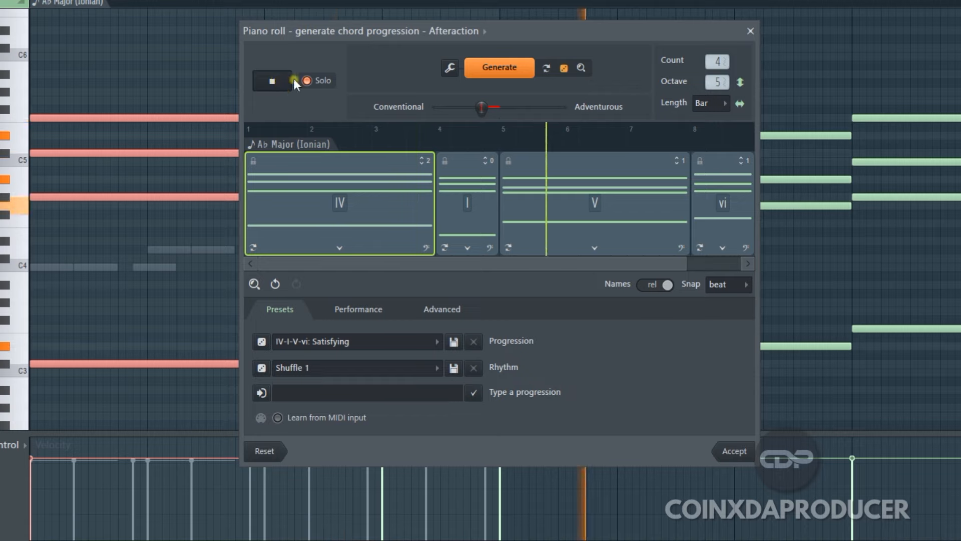
Try the rhythm preset "Cha cha" on the progression with the chord count lowered to 4, and play the result
{"action": "left_click", "coordinate": [283, 85]}
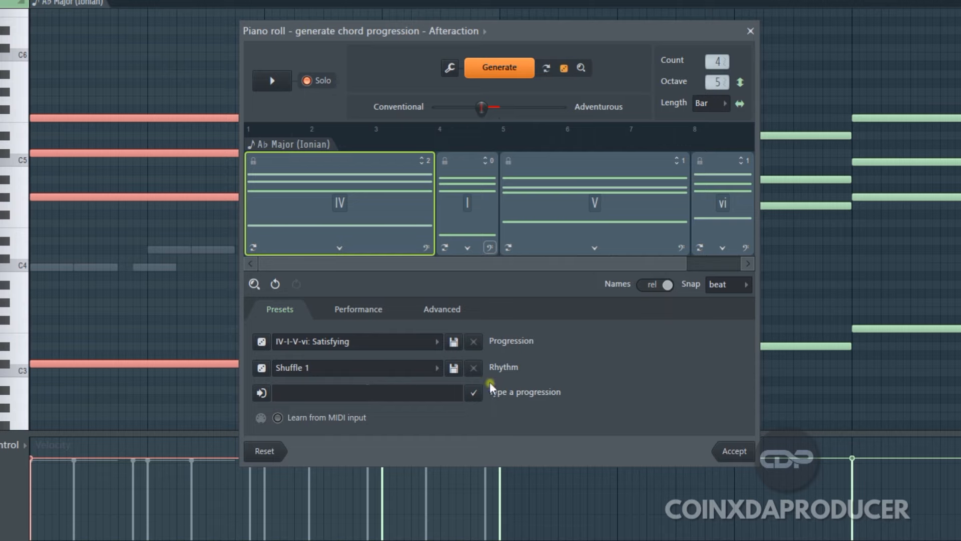
{"action": "left_click", "coordinate": [433, 369]}
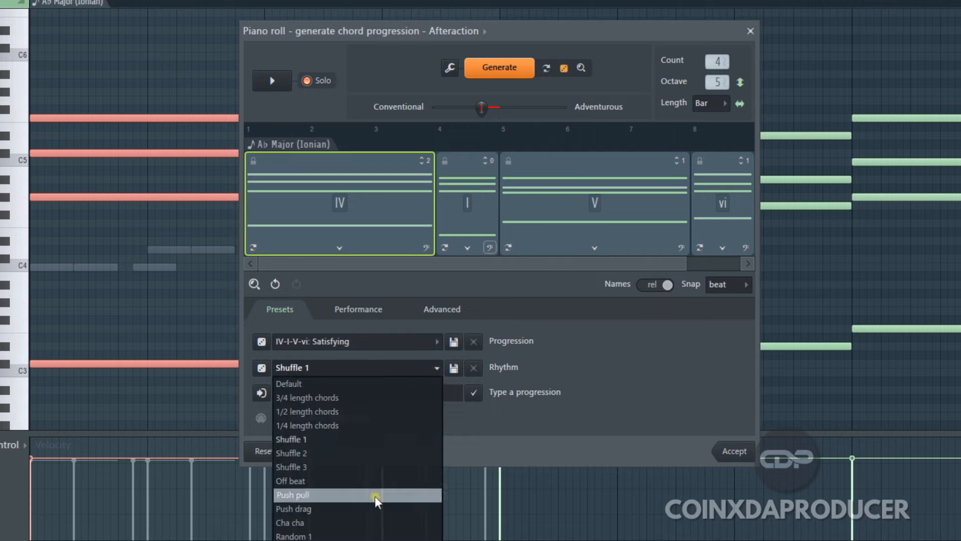
{"action": "left_click", "coordinate": [358, 523]}
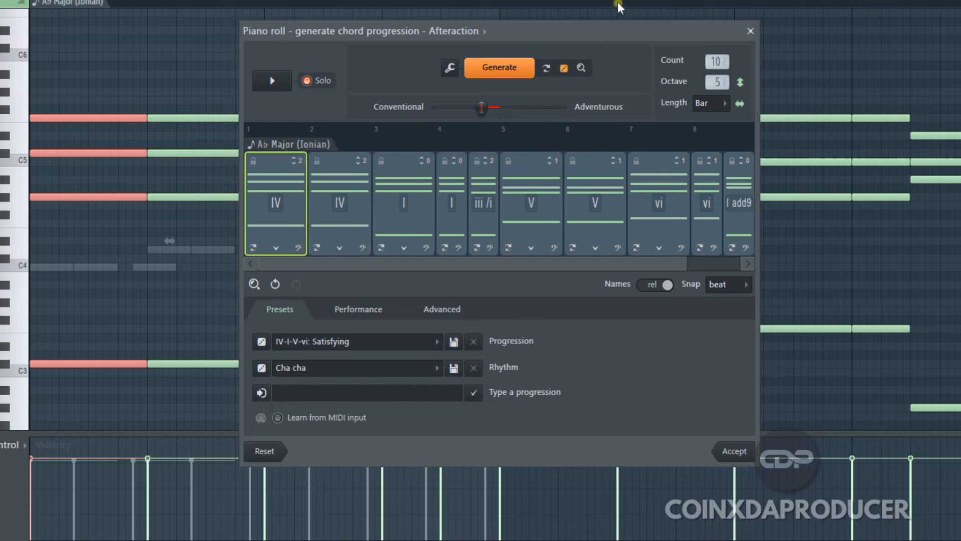
{"action": "left_click_drag", "start_coordinate": [717, 62], "coordinate": [716, 155]}
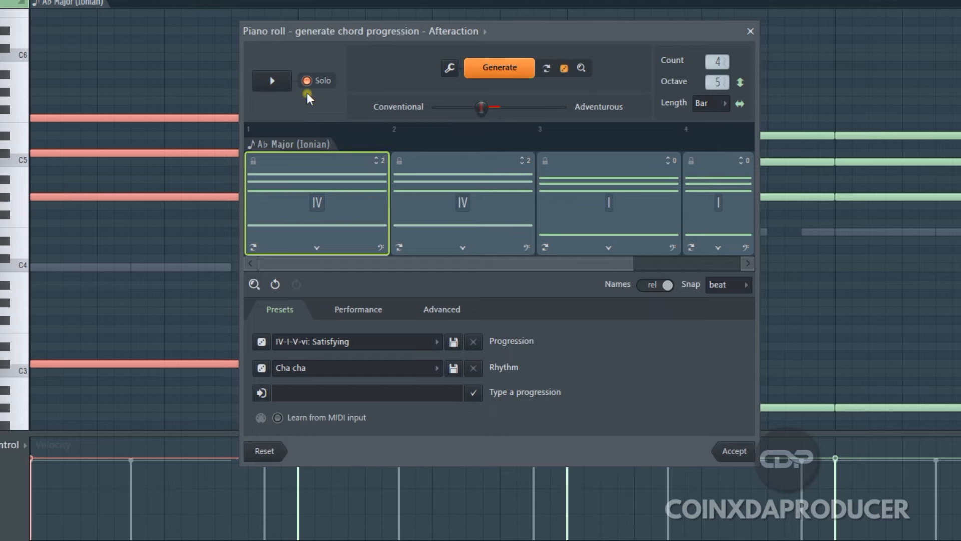
{"action": "left_click", "coordinate": [272, 80]}
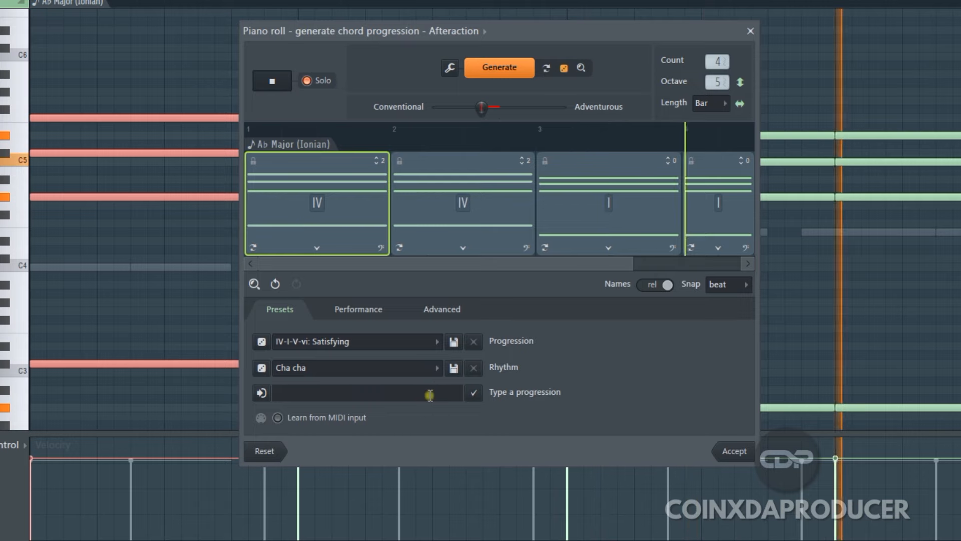
{"action": "left_click", "coordinate": [272, 81]}
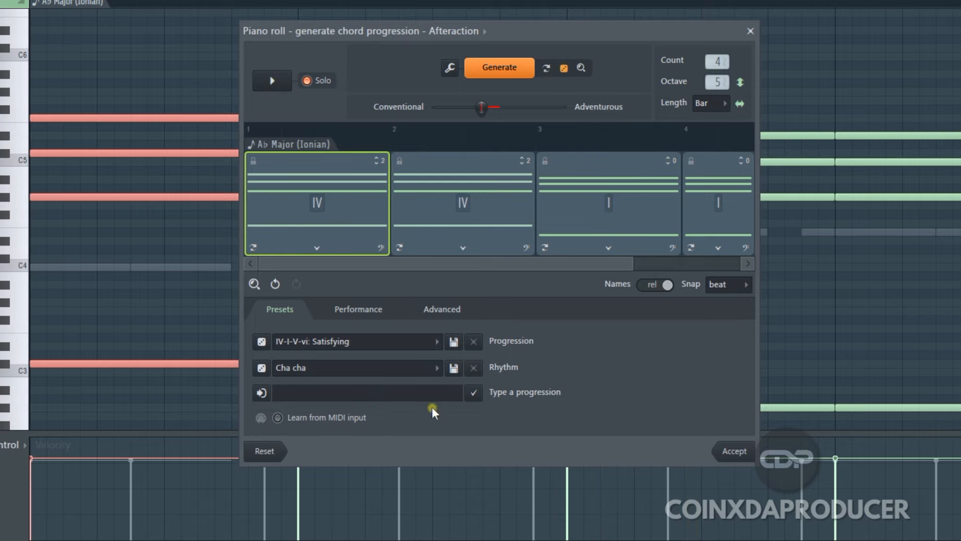
Apply the rhythm preset "Random 1" to the progression and play the resulting chords
{"action": "left_click", "coordinate": [434, 369]}
{"action": "left_click", "coordinate": [354, 531]}
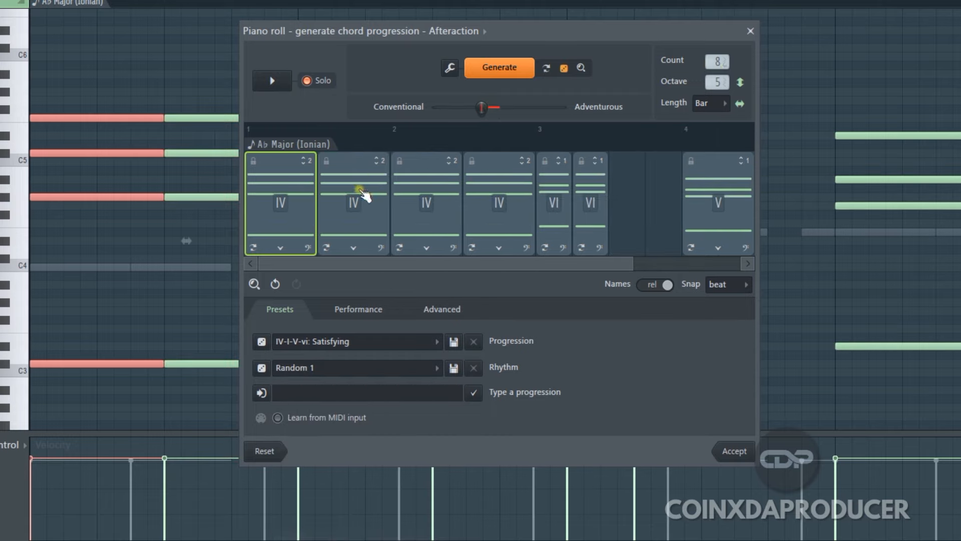
{"action": "left_click", "coordinate": [272, 81]}
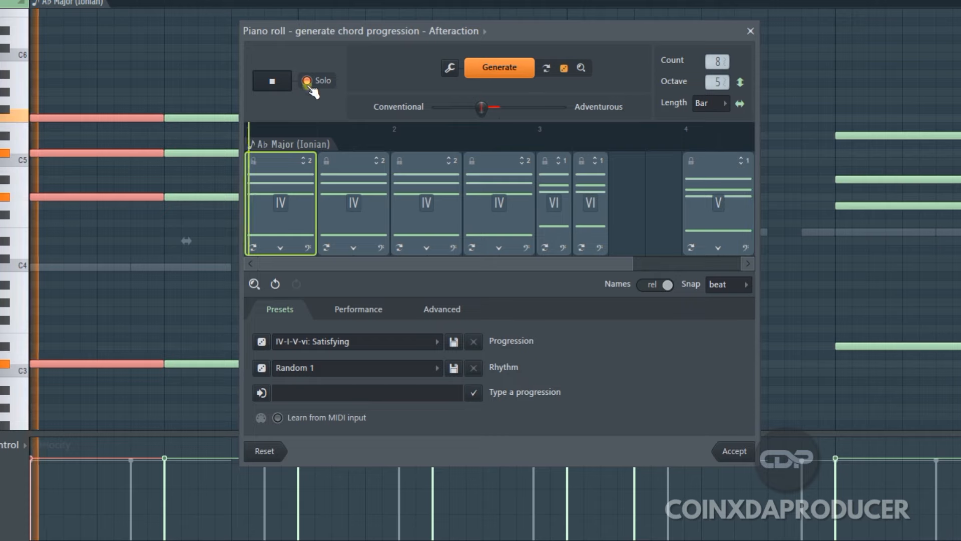
{"action": "left_click", "coordinate": [272, 81]}
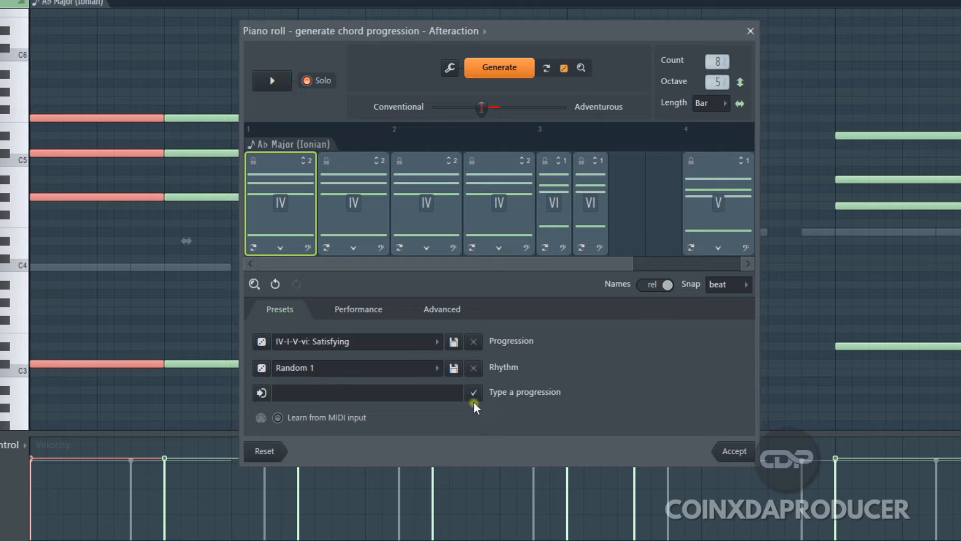
Enter the custom progression "I,III,v,iv" and apply it to the chords
{"action": "left_click", "coordinate": [341, 391]}
{"action": "type", "text": "I,III,v,iv"}
{"action": "left_click", "coordinate": [480, 400]}
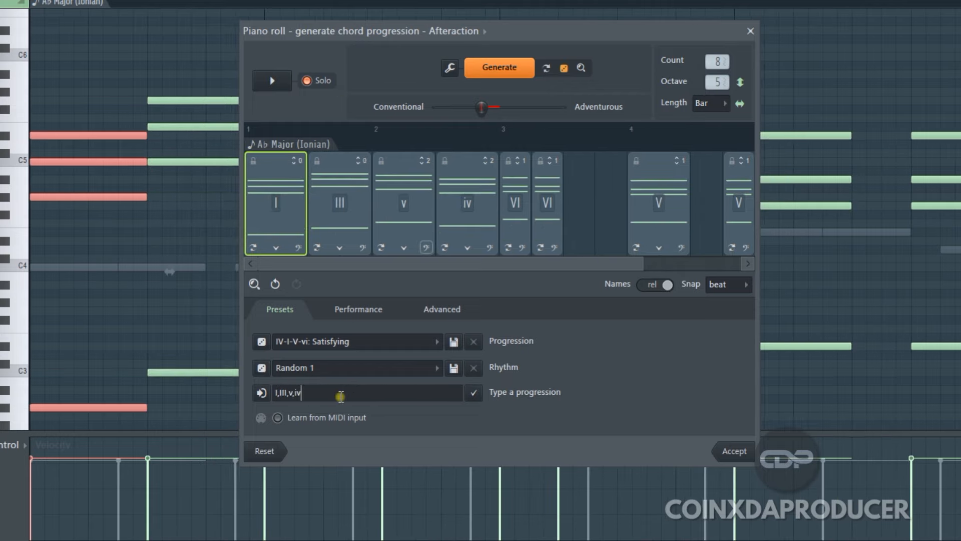
Turn on Learn from MIDI input for the chord progression
{"action": "left_click_drag", "start_coordinate": [341, 396], "coordinate": [272, 396]}
{"action": "left_click", "coordinate": [278, 418]}
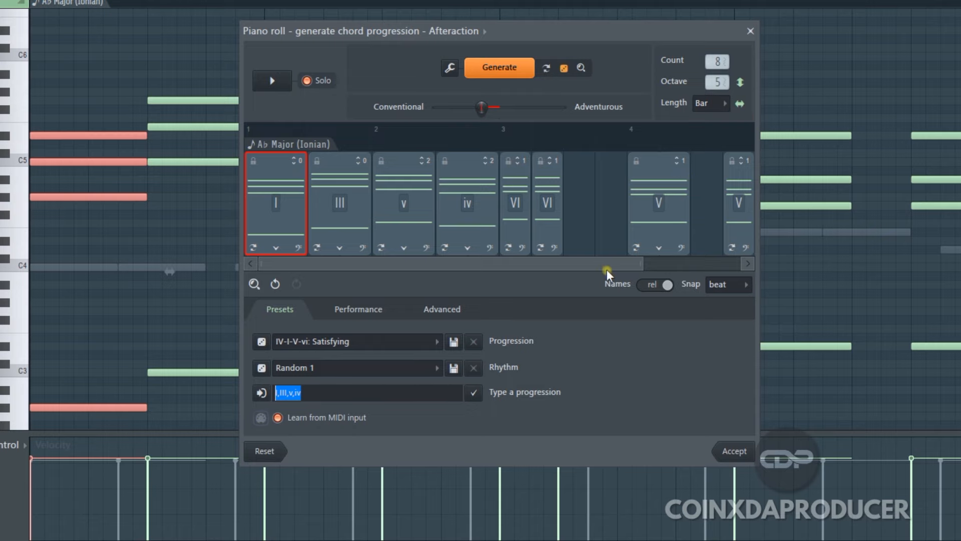
{"action": "left_click_drag", "start_coordinate": [607, 269], "coordinate": [786, 296]}
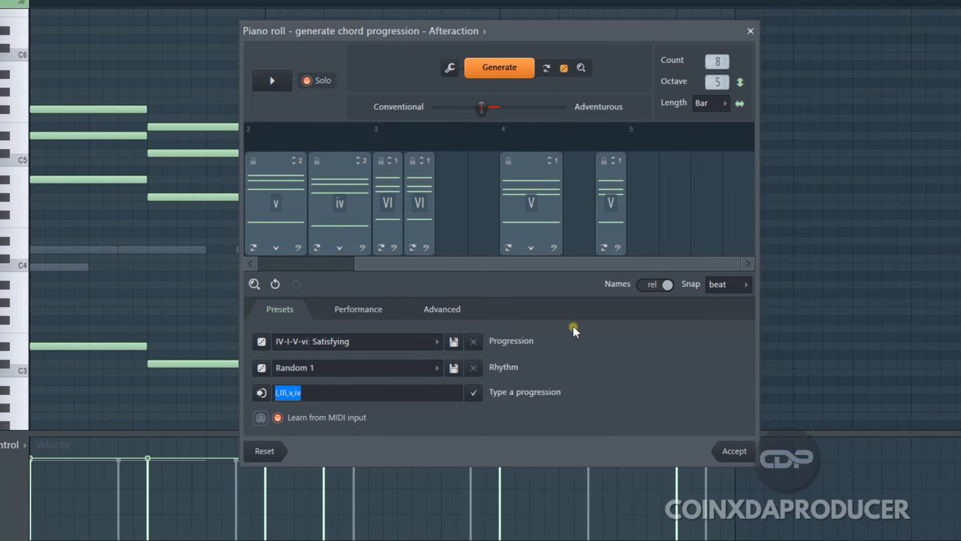
Review the advanced chord generation options and accept the progression
{"action": "left_click", "coordinate": [442, 309]}
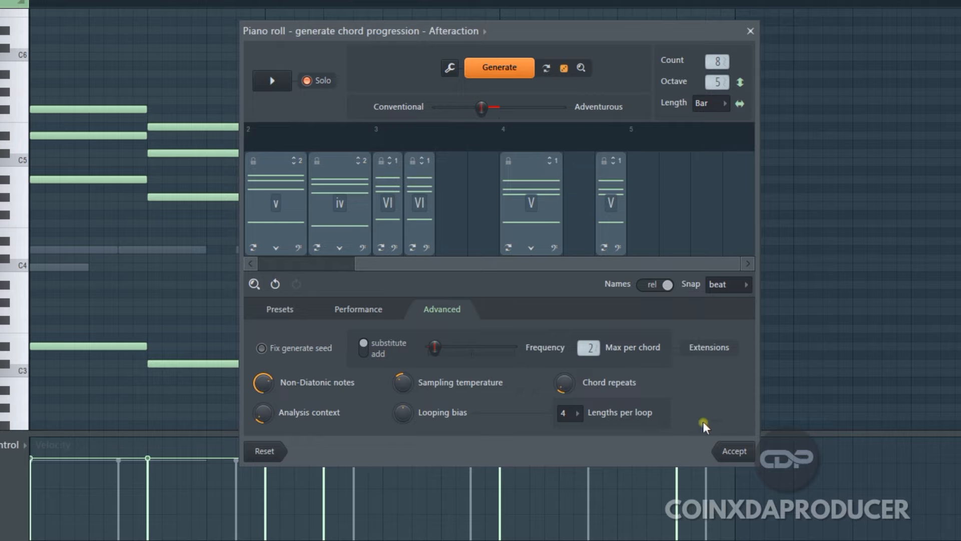
{"action": "left_click", "coordinate": [735, 452]}
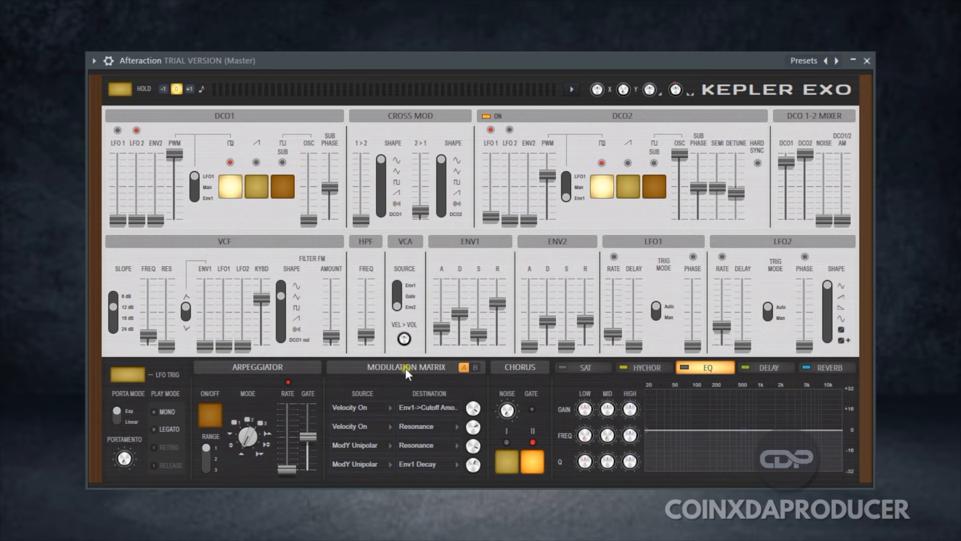
Show page B of Kepler Exo's modulation matrix and step through the presets from C64 Arp to Hoover Sub Distort
{"action": "left_click", "coordinate": [475, 368]}
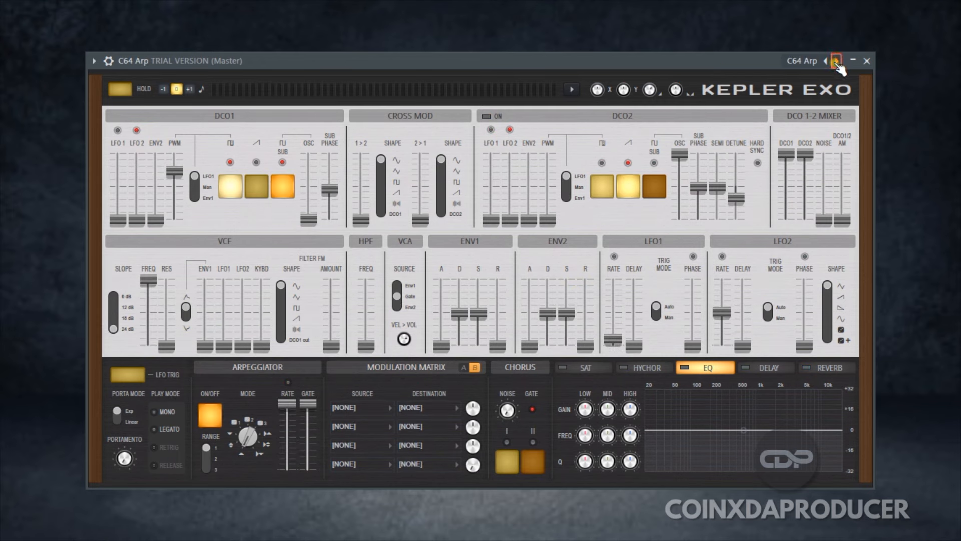
{"action": "left_click", "coordinate": [836, 61]}
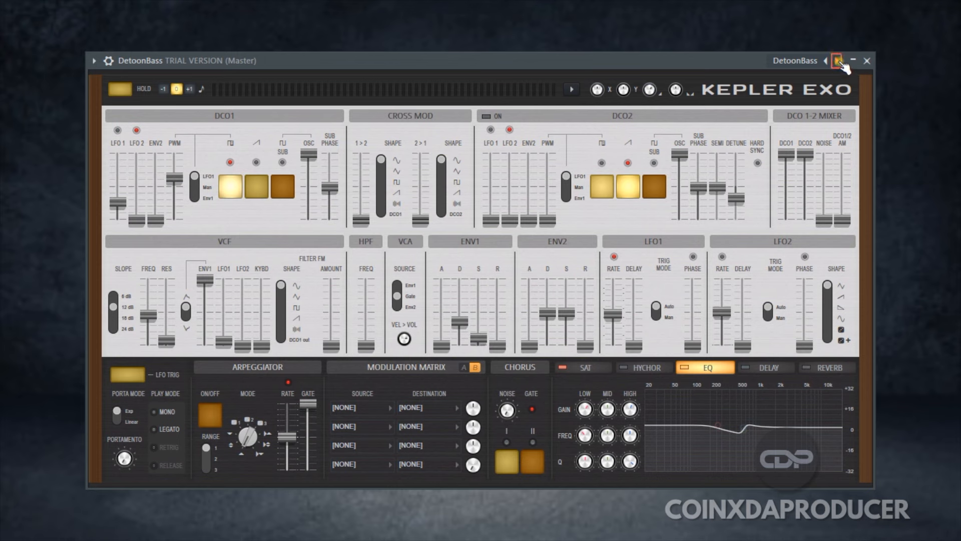
{"action": "left_click", "coordinate": [838, 60]}
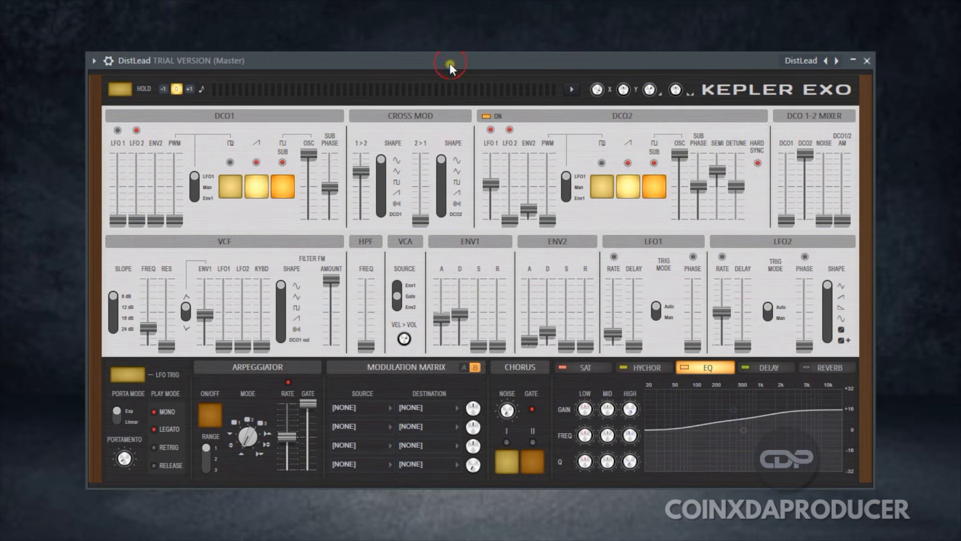
{"action": "left_click", "coordinate": [838, 61]}
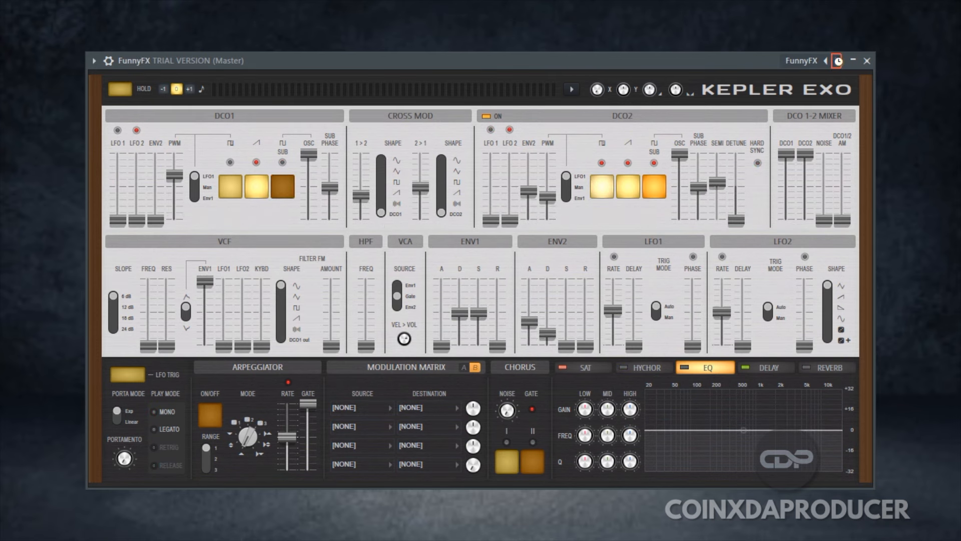
{"action": "left_click", "coordinate": [837, 60]}
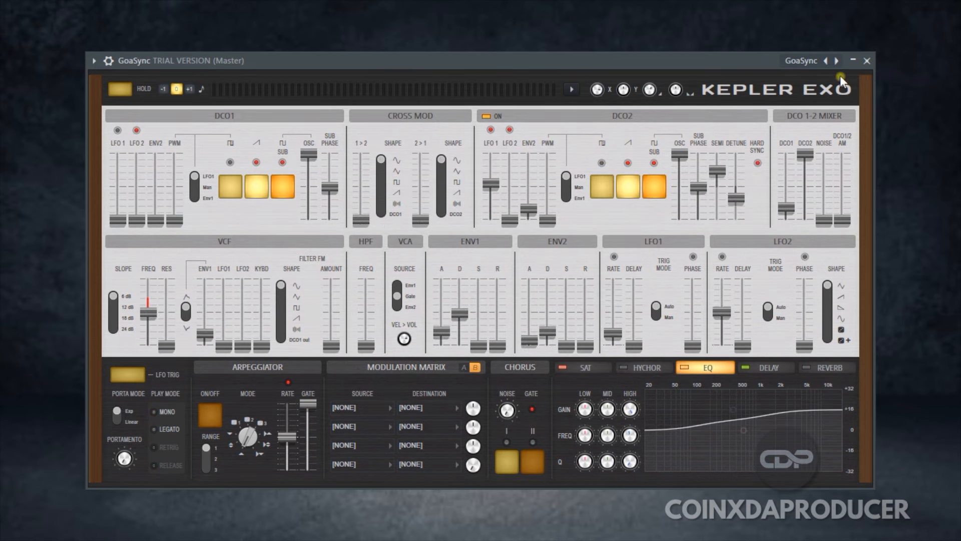
{"action": "left_click", "coordinate": [837, 60]}
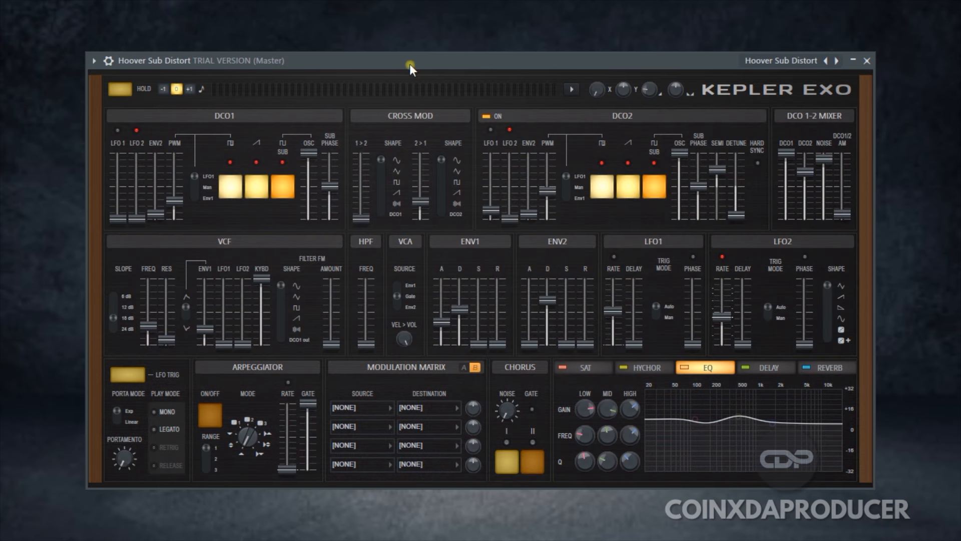
Try the Kepler Exo presets Hoover XMod, Planet Exo, Poor Man's Arp and Bottleneck, dismissing the edition notice
{"action": "left_click", "coordinate": [839, 61]}
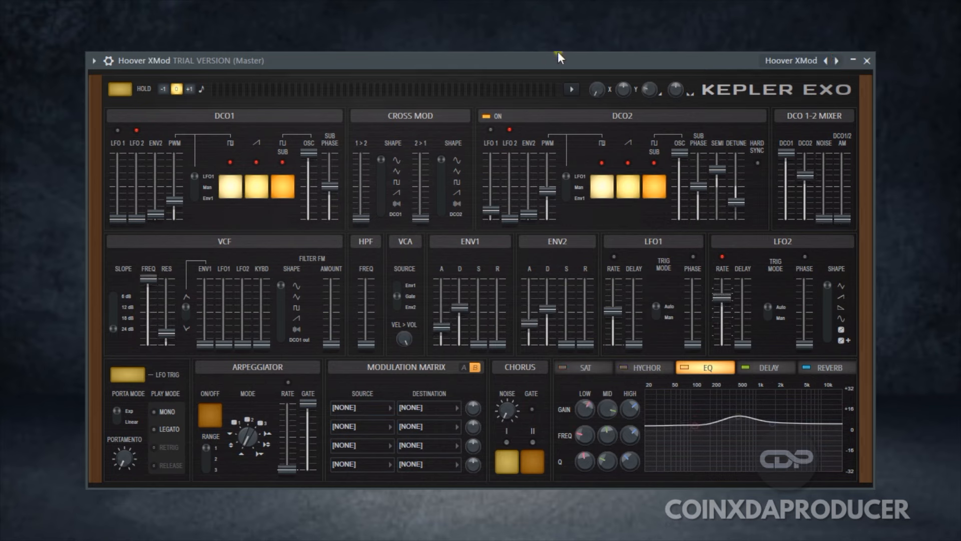
{"action": "left_click", "coordinate": [838, 61]}
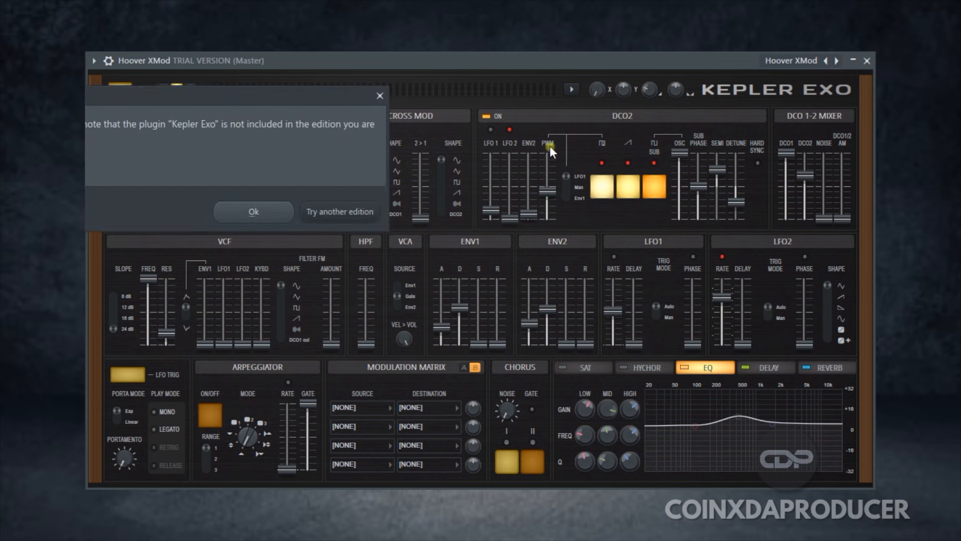
{"action": "left_click", "coordinate": [254, 212]}
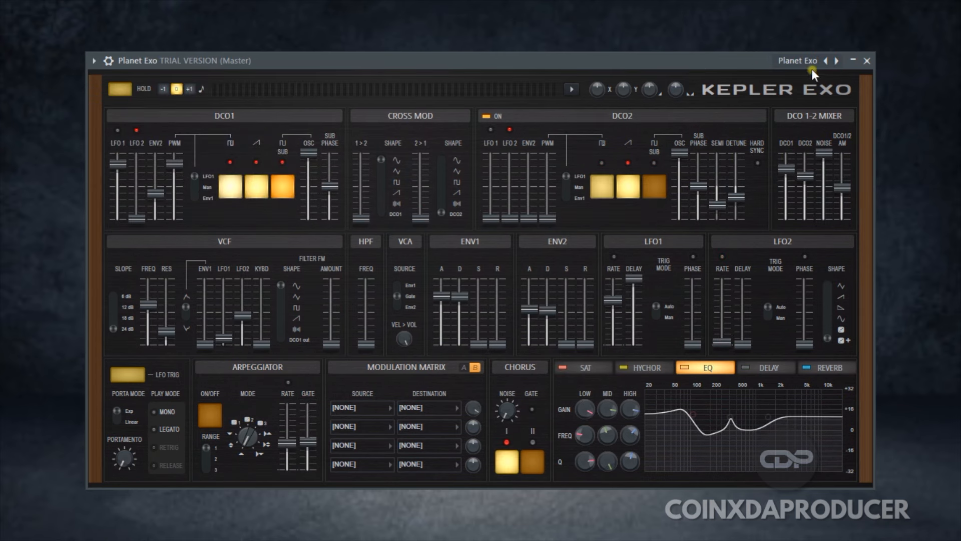
{"action": "left_click", "coordinate": [837, 60]}
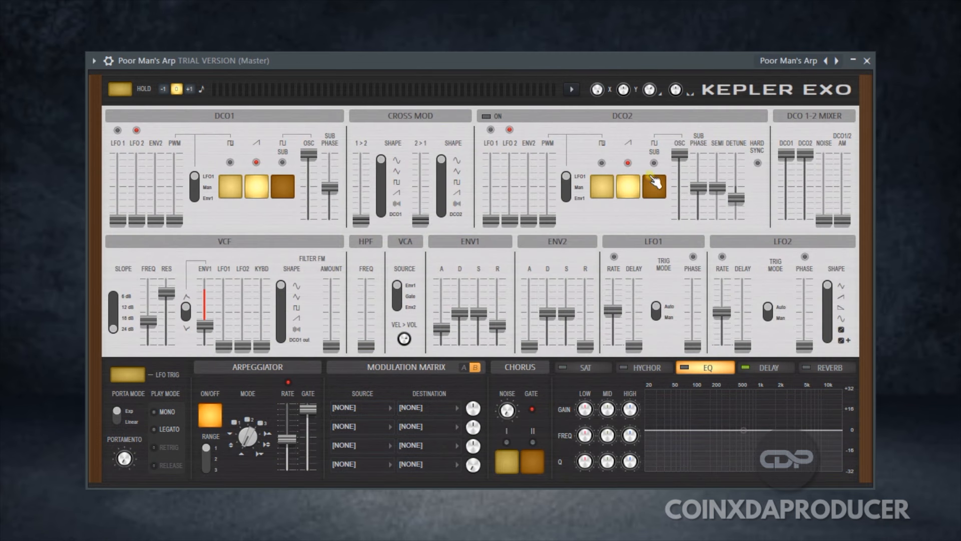
{"action": "left_click", "coordinate": [837, 61]}
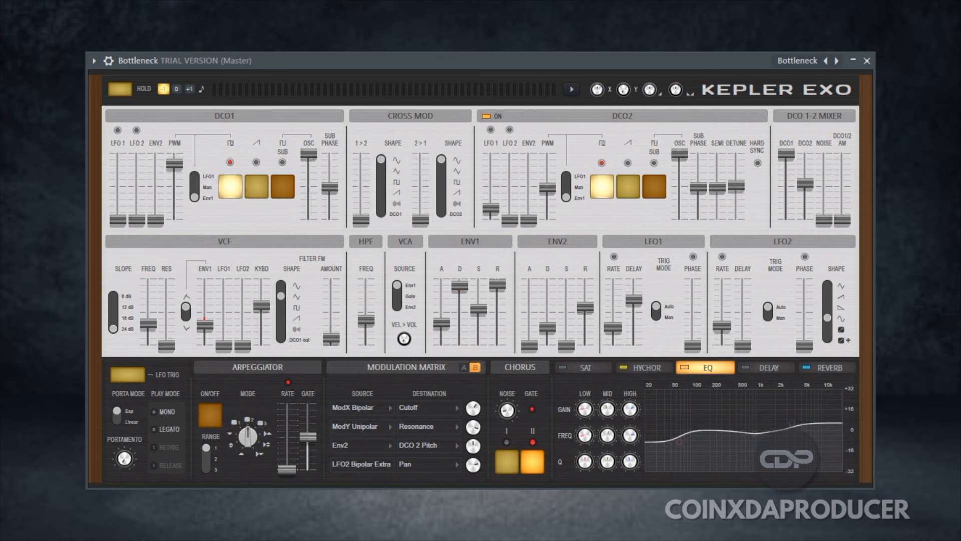
Load the preset Afteraction from Kepler Exo's Keys category
{"action": "right_click", "coordinate": [841, 67]}
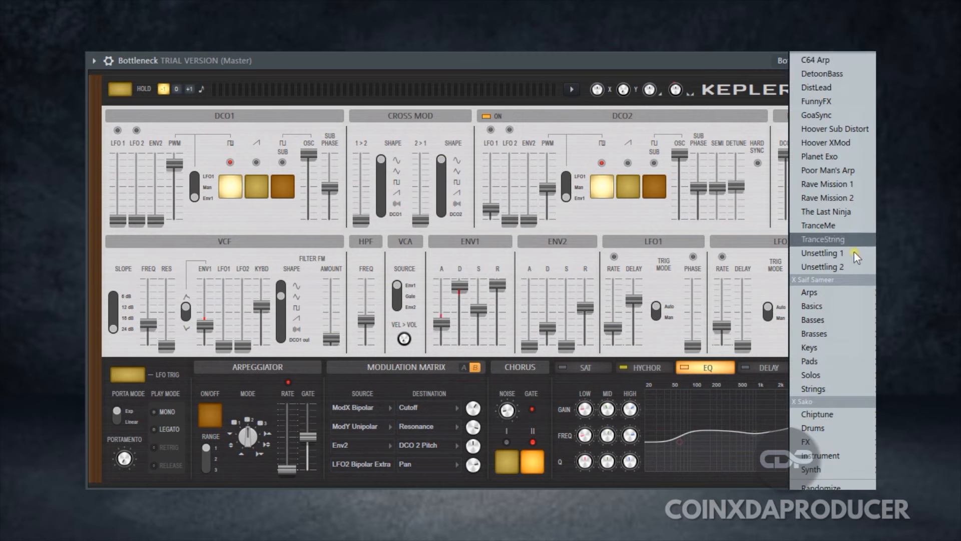
{"action": "mouse_move", "coordinate": [861, 348]}
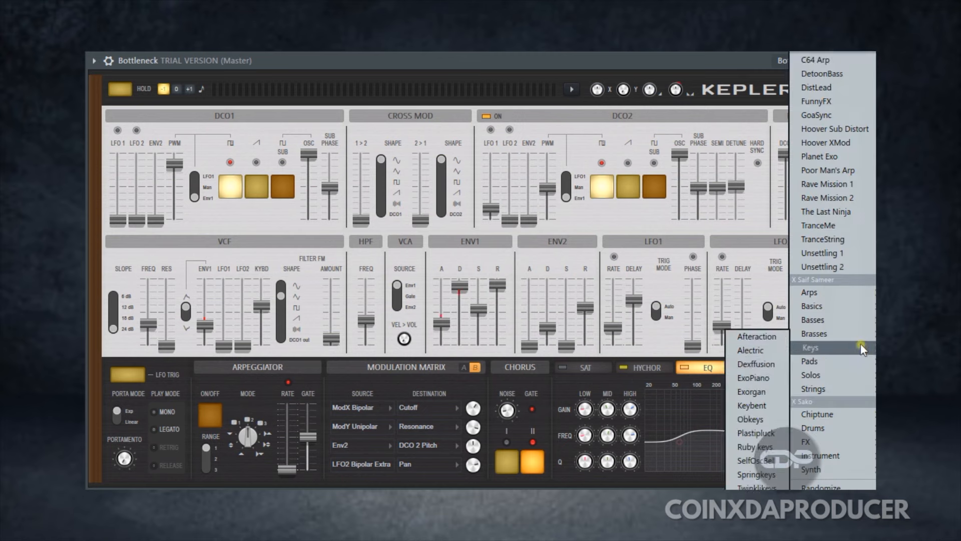
{"action": "left_click", "coordinate": [753, 336]}
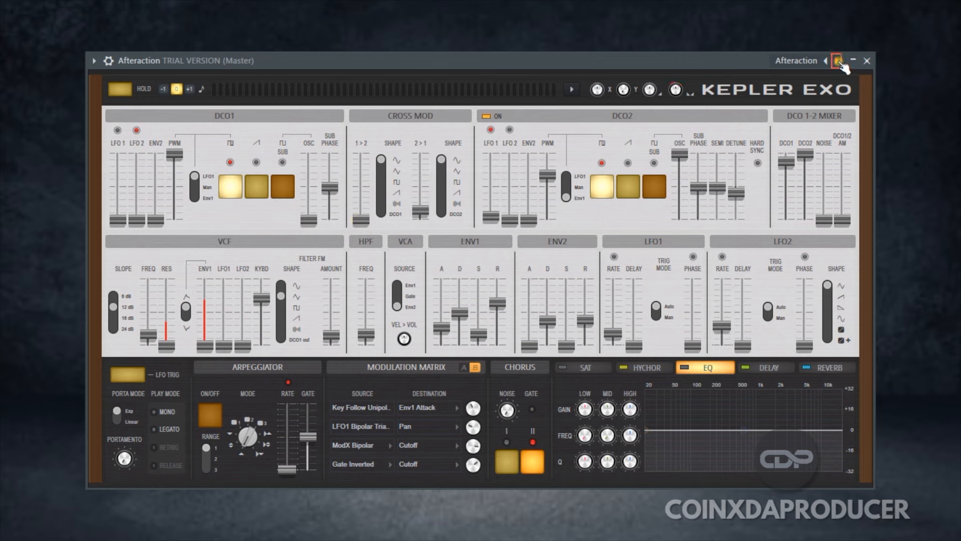
Step onward through the Keys presets, trying ExoPiano and Exorgan
{"action": "left_click", "coordinate": [841, 62]}
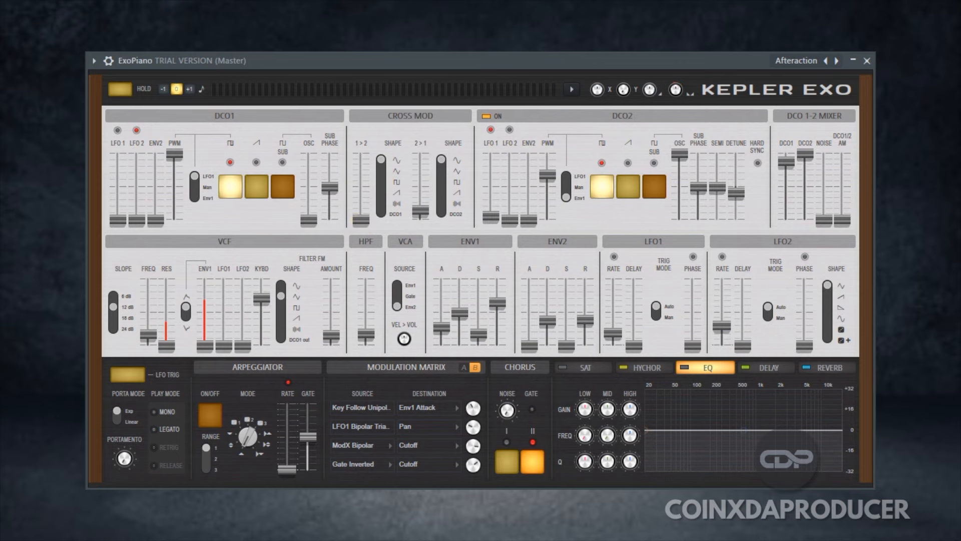
{"action": "left_click", "coordinate": [837, 62]}
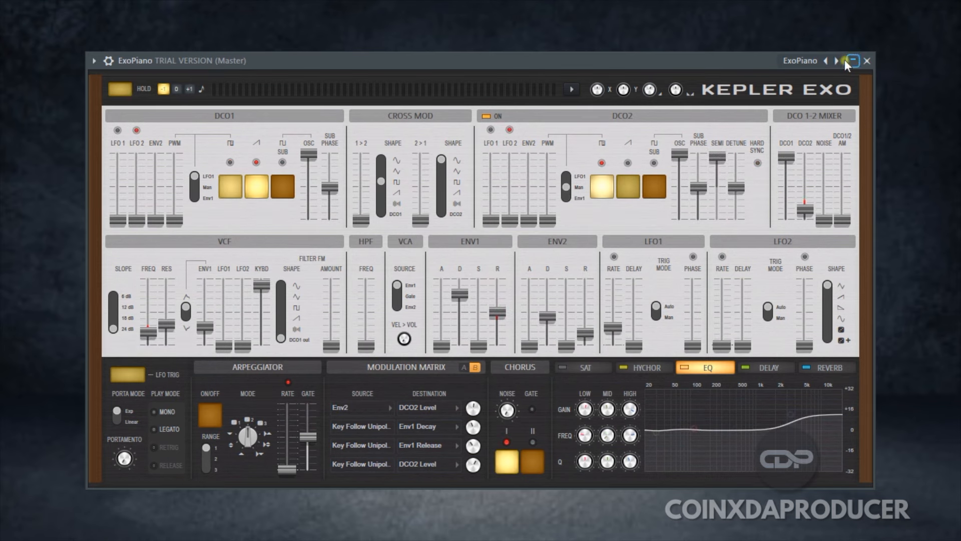
{"action": "left_click", "coordinate": [837, 60]}
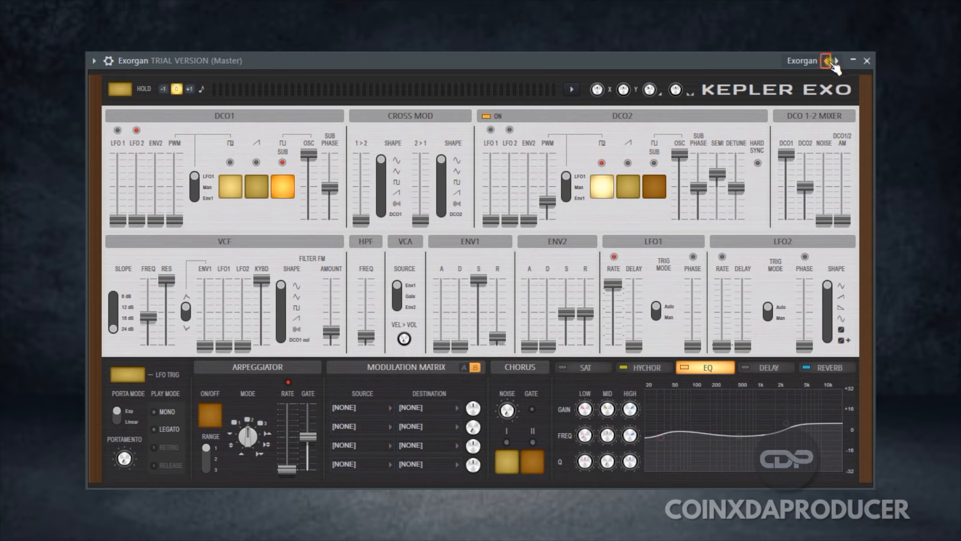
{"action": "left_click", "coordinate": [835, 62]}
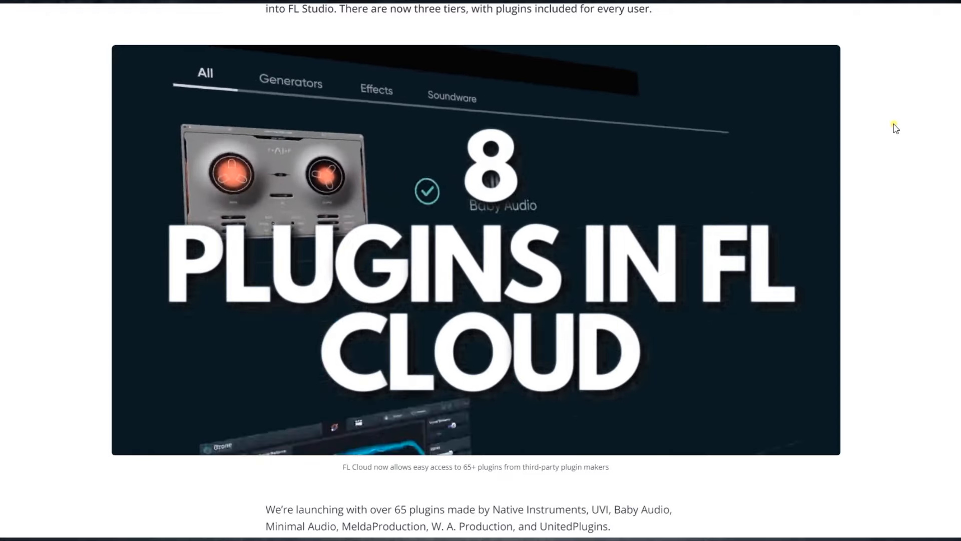
Read the FL Cloud web page's section on third-party plugins and the three new plans
{"action": "scroll", "coordinate": [894, 131], "scroll_direction": "down", "scroll_amount": 1}
{"action": "scroll", "coordinate": [894, 133], "scroll_direction": "down", "scroll_amount": 3}
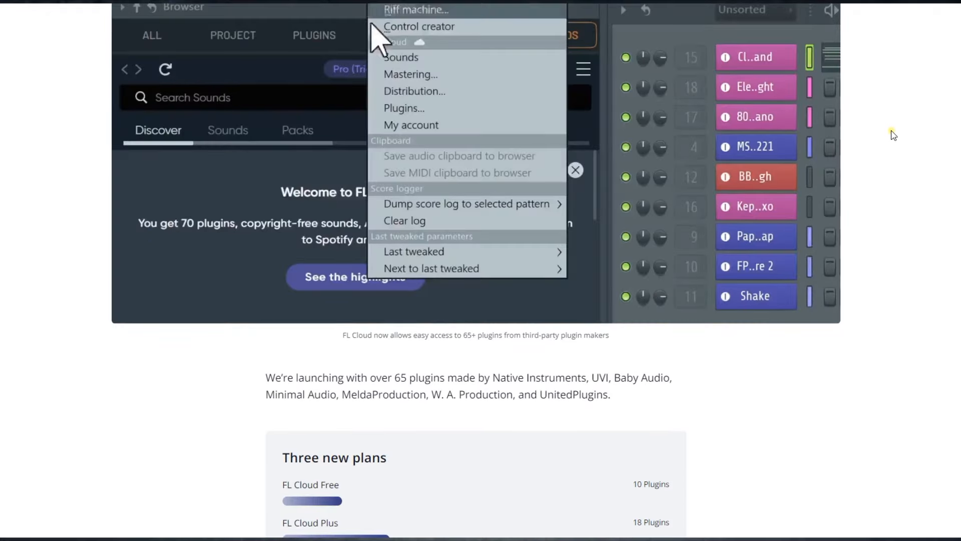
{"action": "scroll", "coordinate": [894, 134], "scroll_direction": "down", "scroll_amount": 3}
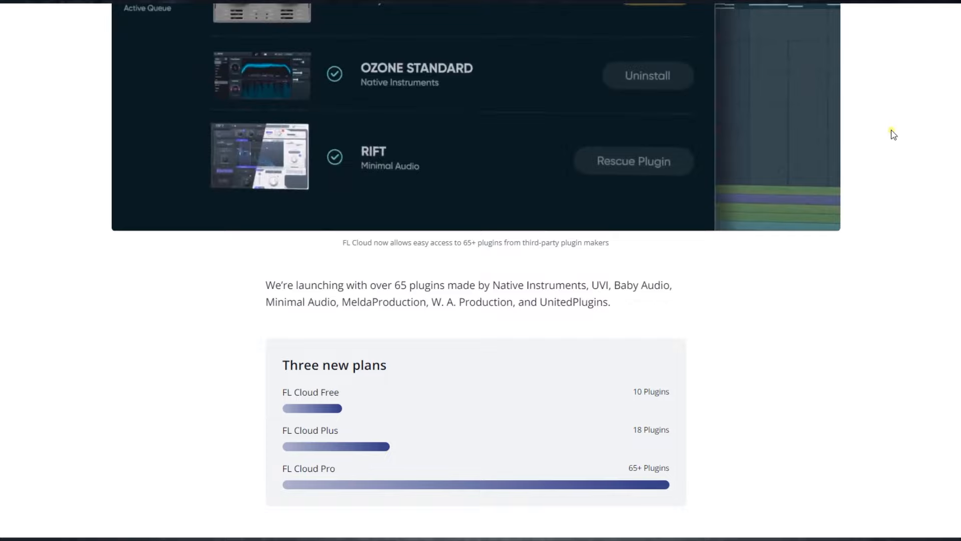
Examine the plugin allowance of each FL Cloud plan and read the notes below on the Free and Pro plans
{"action": "scroll", "coordinate": [894, 134], "scroll_direction": "down", "scroll_amount": 3}
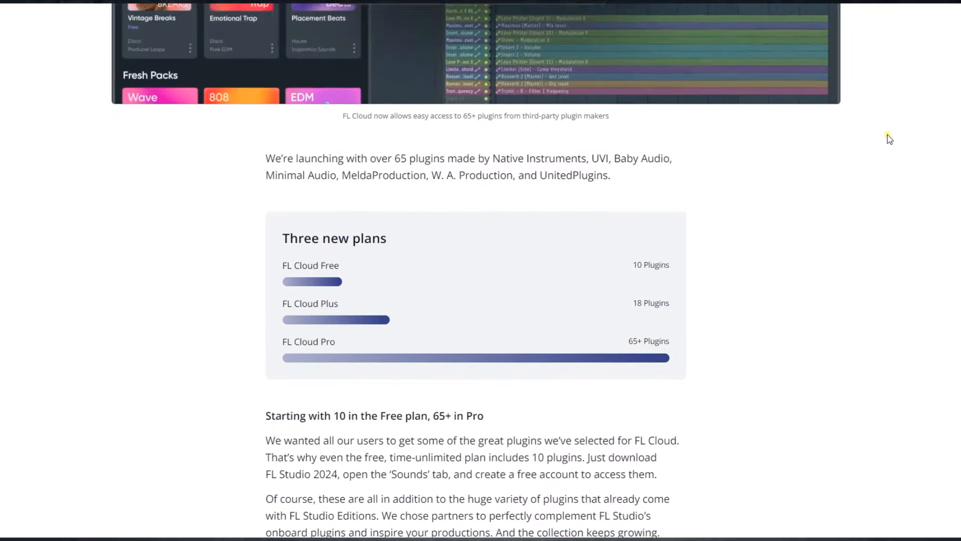
{"action": "scroll", "coordinate": [889, 139], "scroll_direction": "down", "scroll_amount": 2}
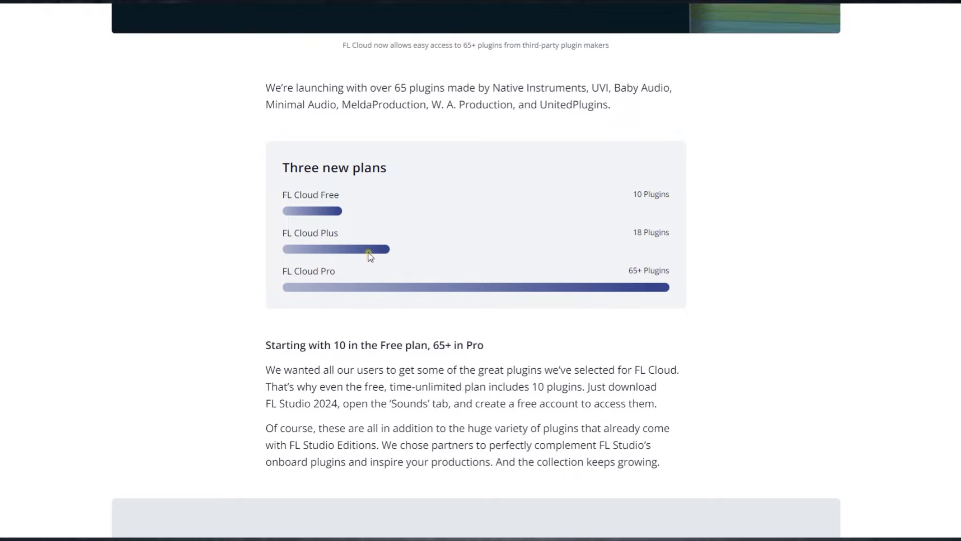
{"action": "left_click_drag", "start_coordinate": [671, 194], "coordinate": [673, 234]}
{"action": "left_click_drag", "start_coordinate": [673, 271], "coordinate": [629, 271]}
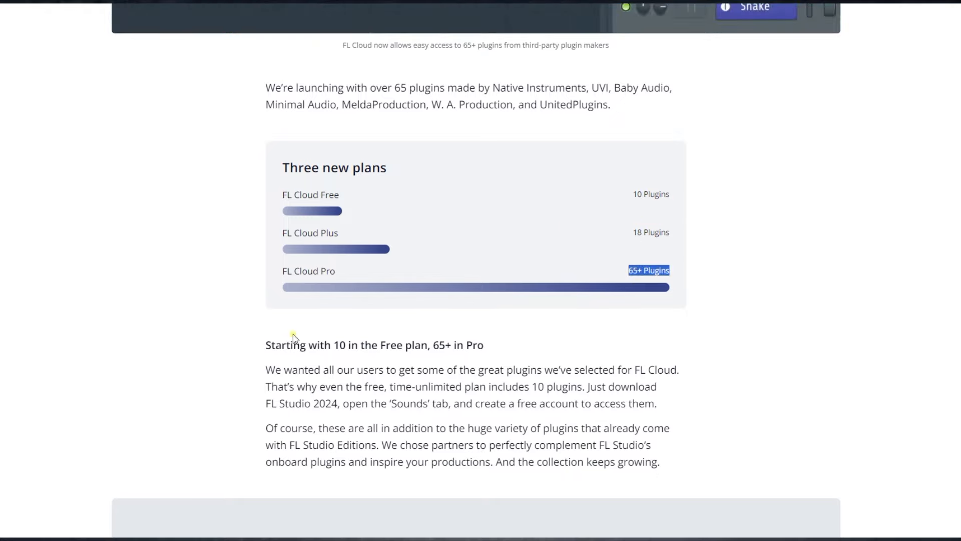
{"action": "left_click_drag", "start_coordinate": [267, 344], "coordinate": [542, 370]}
{"action": "left_click", "coordinate": [717, 362]}
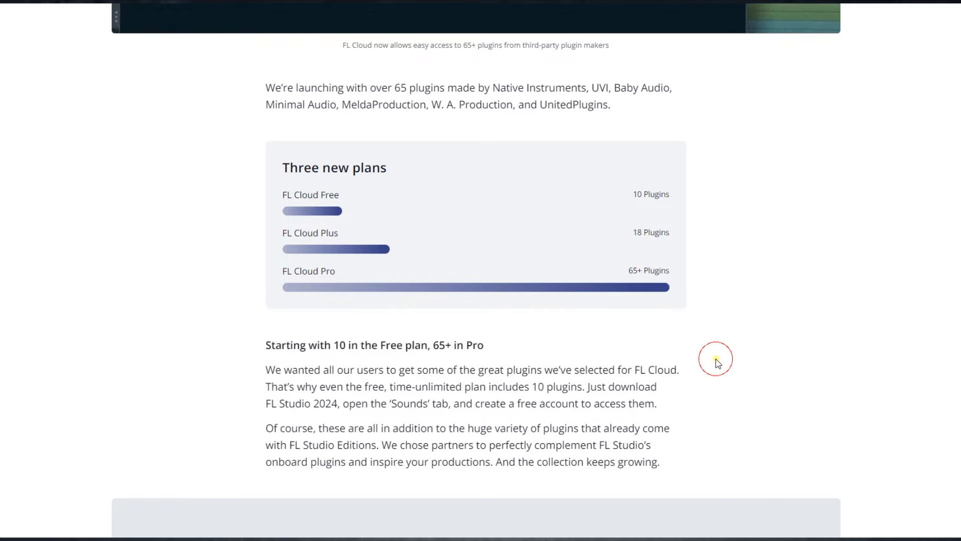
{"action": "scroll", "coordinate": [717, 362], "scroll_direction": "up", "scroll_amount": 8}
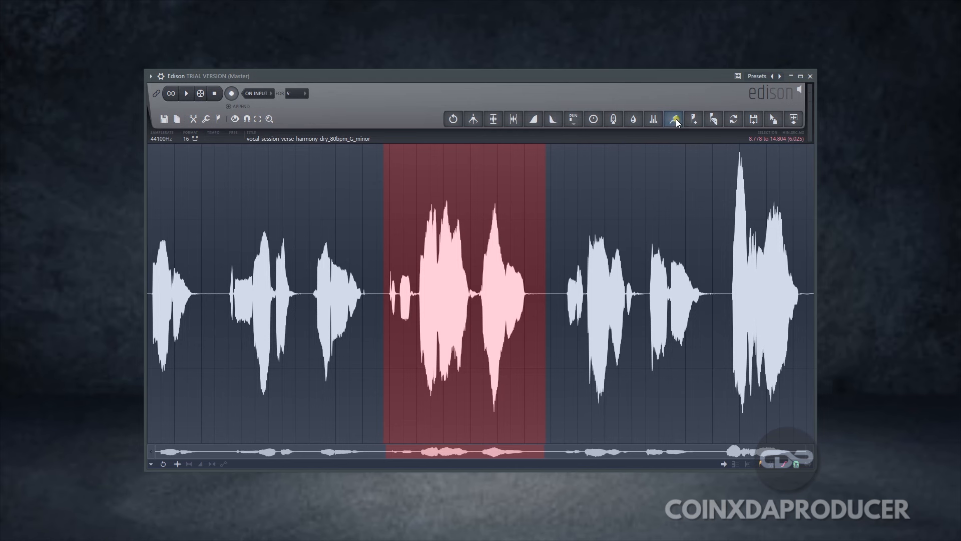
In Edison's Clean up (denoise) tool, set the Declipper mode to Vocal and enable the Declicker with a higher sensitivity
{"action": "left_click", "coordinate": [674, 118]}
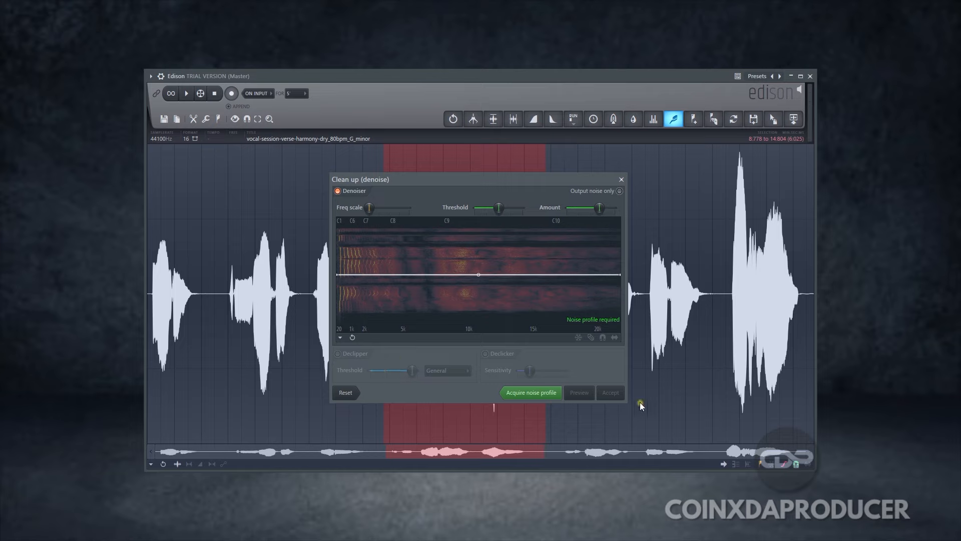
{"action": "left_click", "coordinate": [437, 372]}
{"action": "left_click", "coordinate": [460, 382]}
{"action": "left_click", "coordinate": [340, 338]}
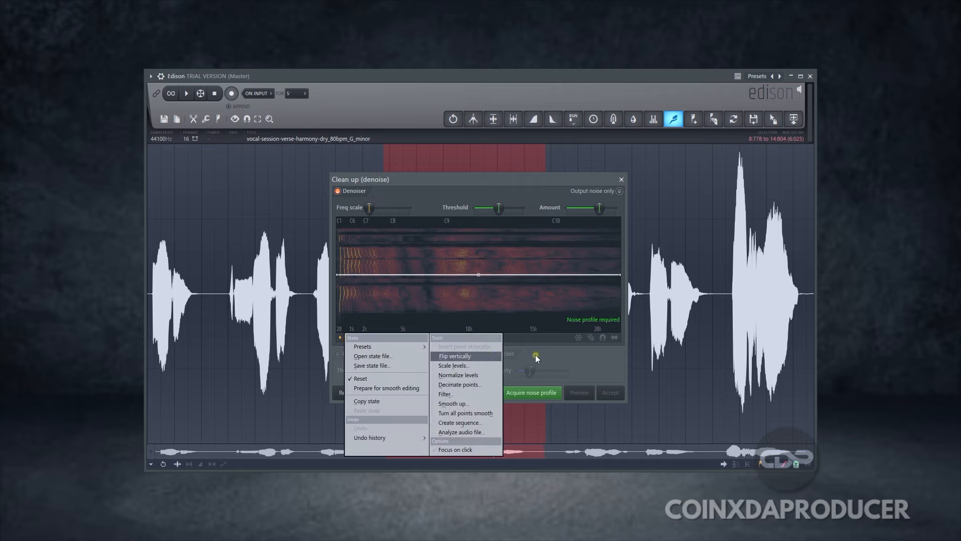
{"action": "left_click_drag", "start_coordinate": [532, 370], "coordinate": [552, 373]}
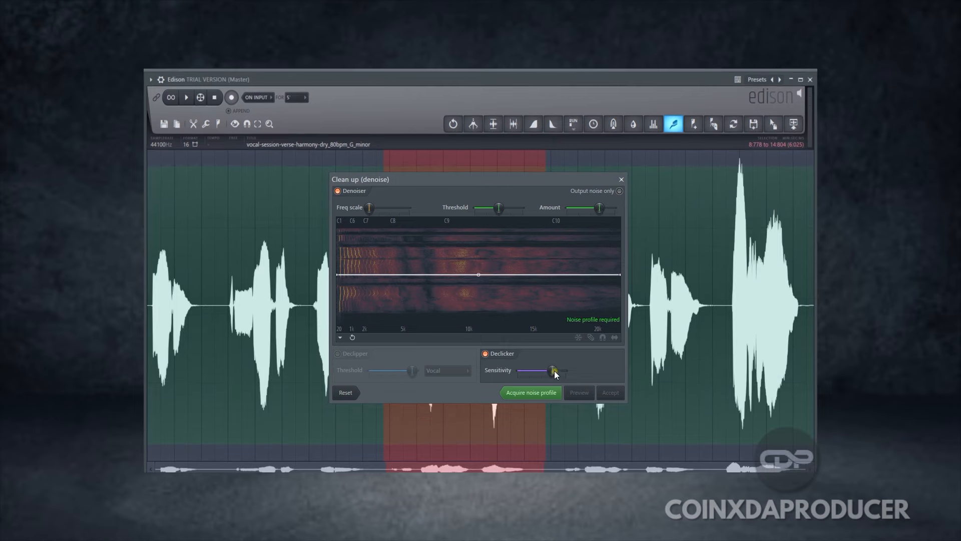
Bring up Edison's Clean up (denoise) tool again and open the Declipper's mode choices
{"action": "left_click", "coordinate": [674, 124]}
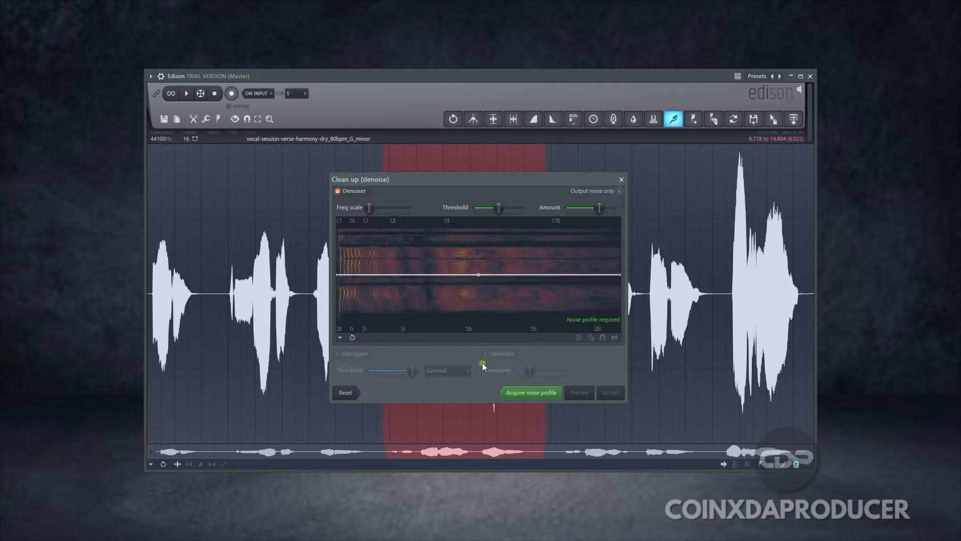
{"action": "left_click", "coordinate": [441, 372]}
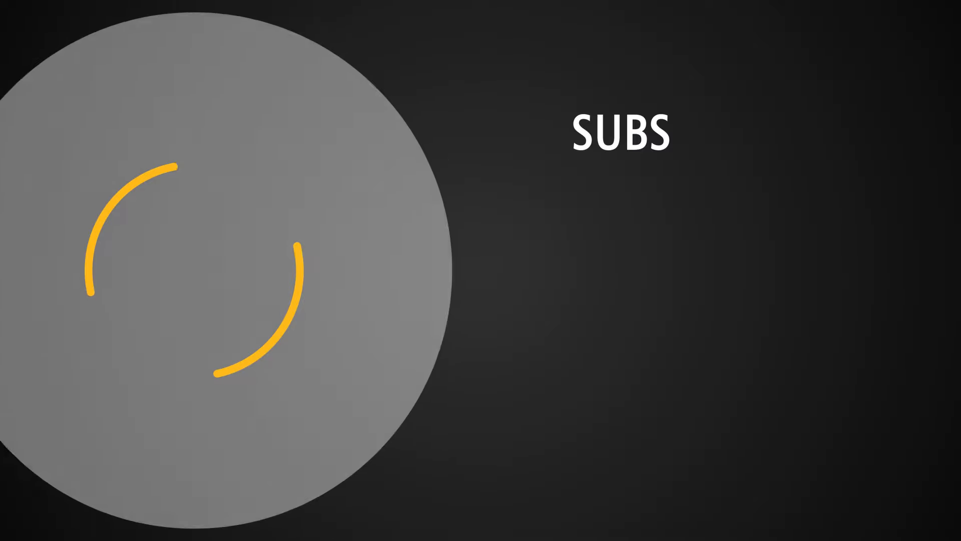